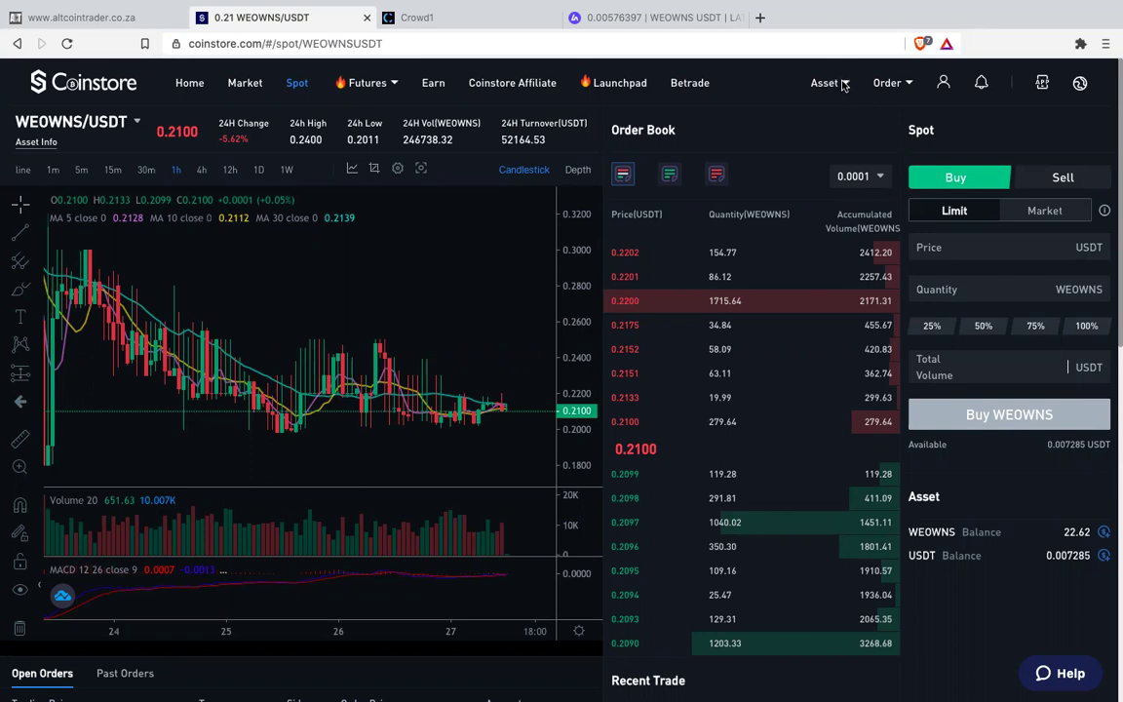
# Step: Search the spot account assets for weowns and open the WEOWNS trading page
pyautogui.click(845, 85)
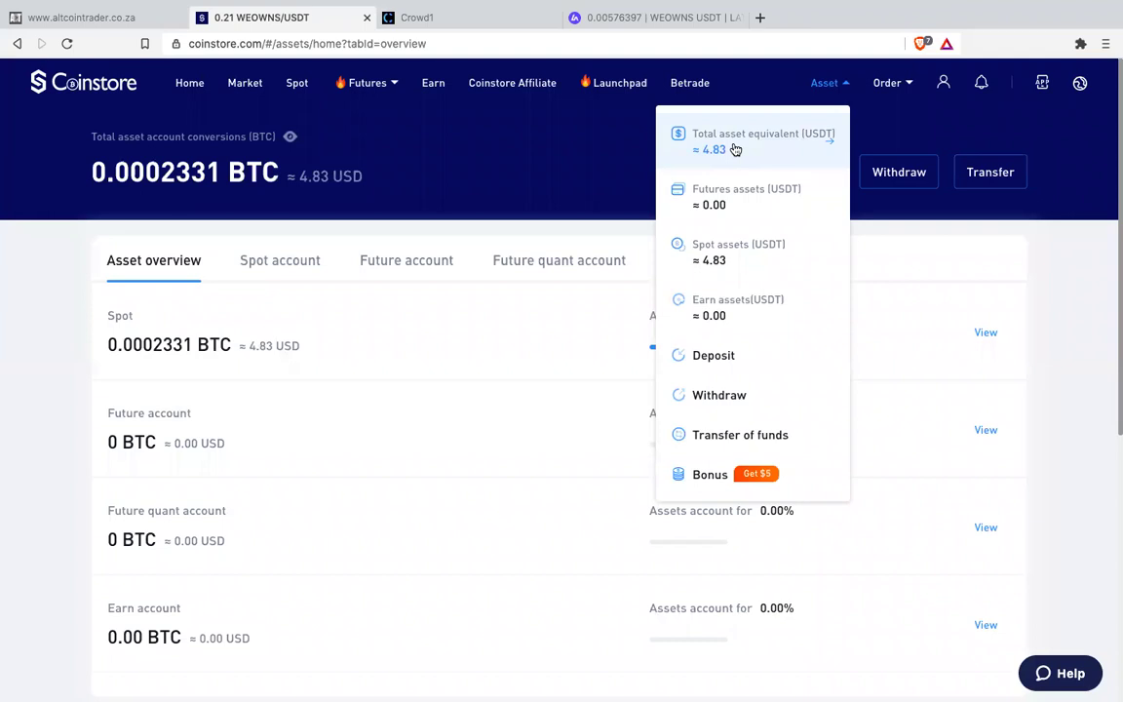
pyautogui.click(735, 150)
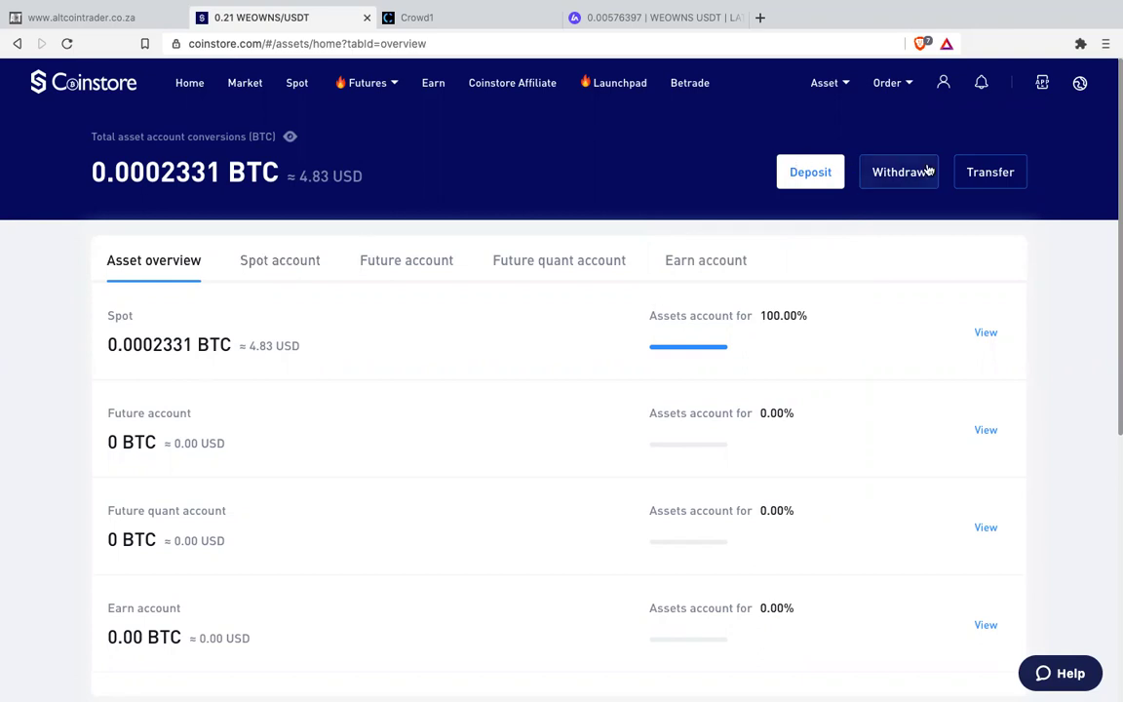
pyautogui.moveTo(846, 84)
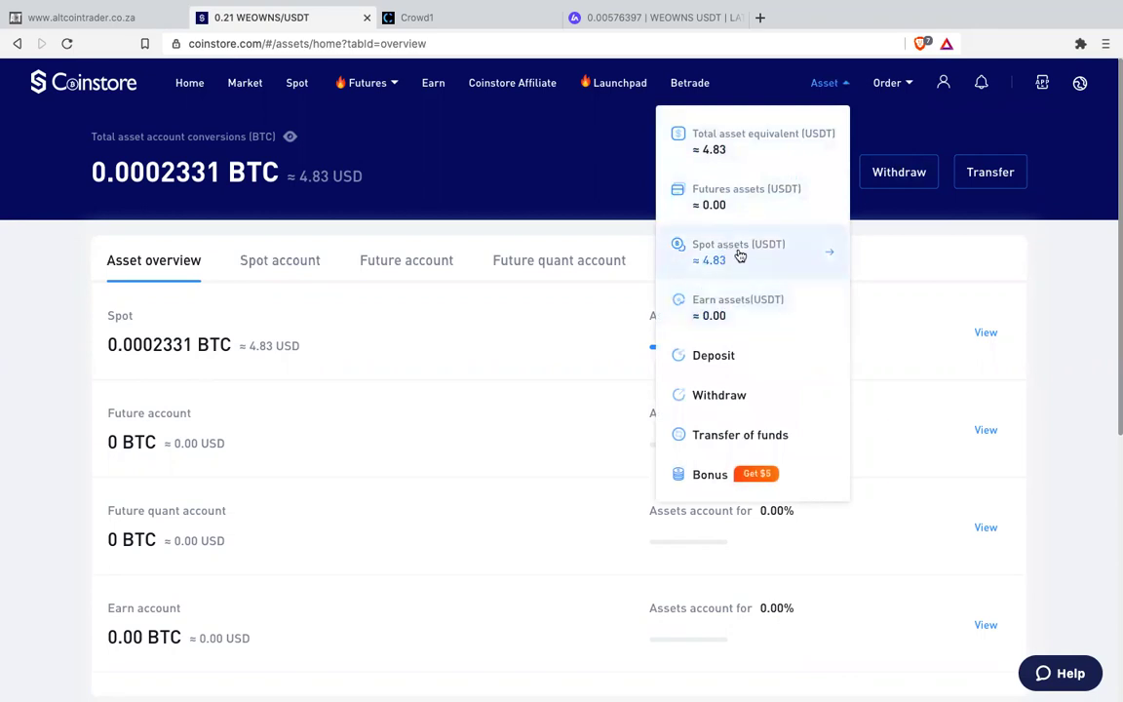
pyautogui.click(730, 256)
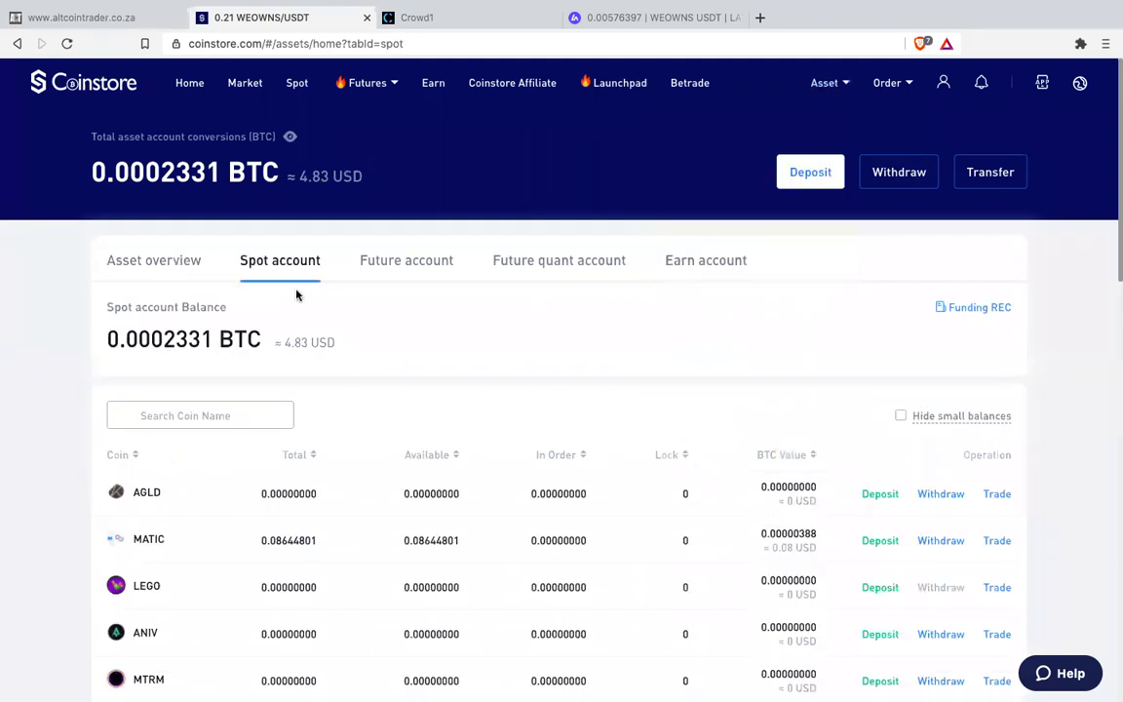
pyautogui.click(228, 414)
pyautogui.write('w')
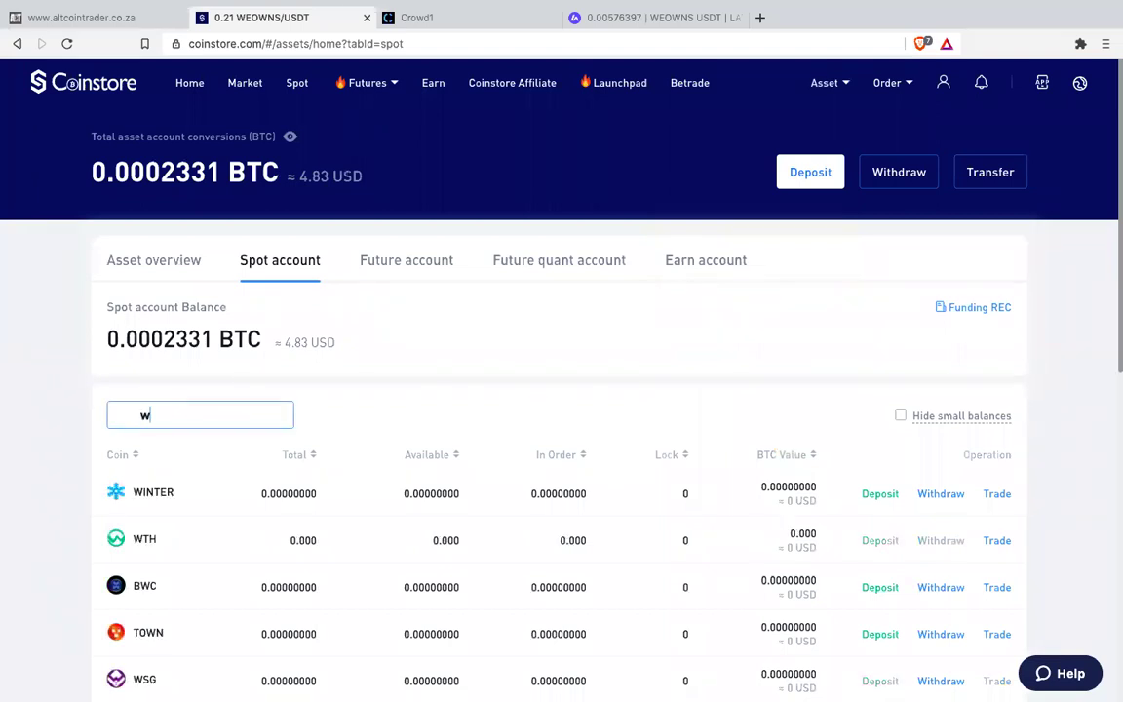
pyautogui.write('eowns')
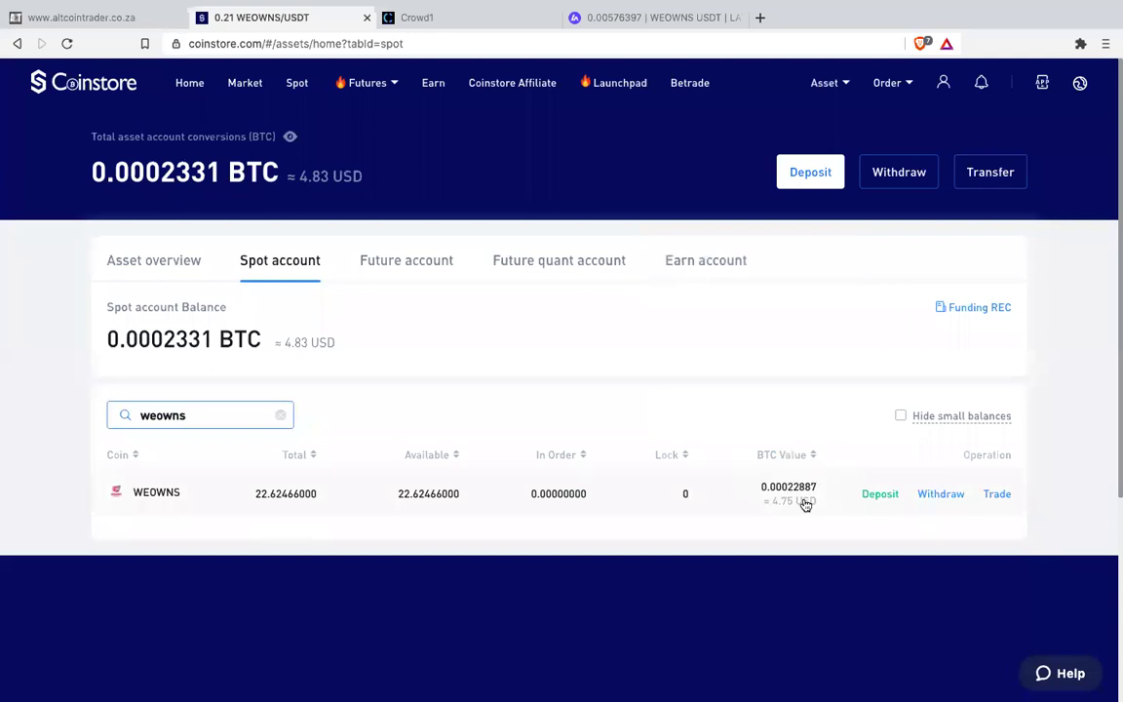
pyautogui.click(995, 494)
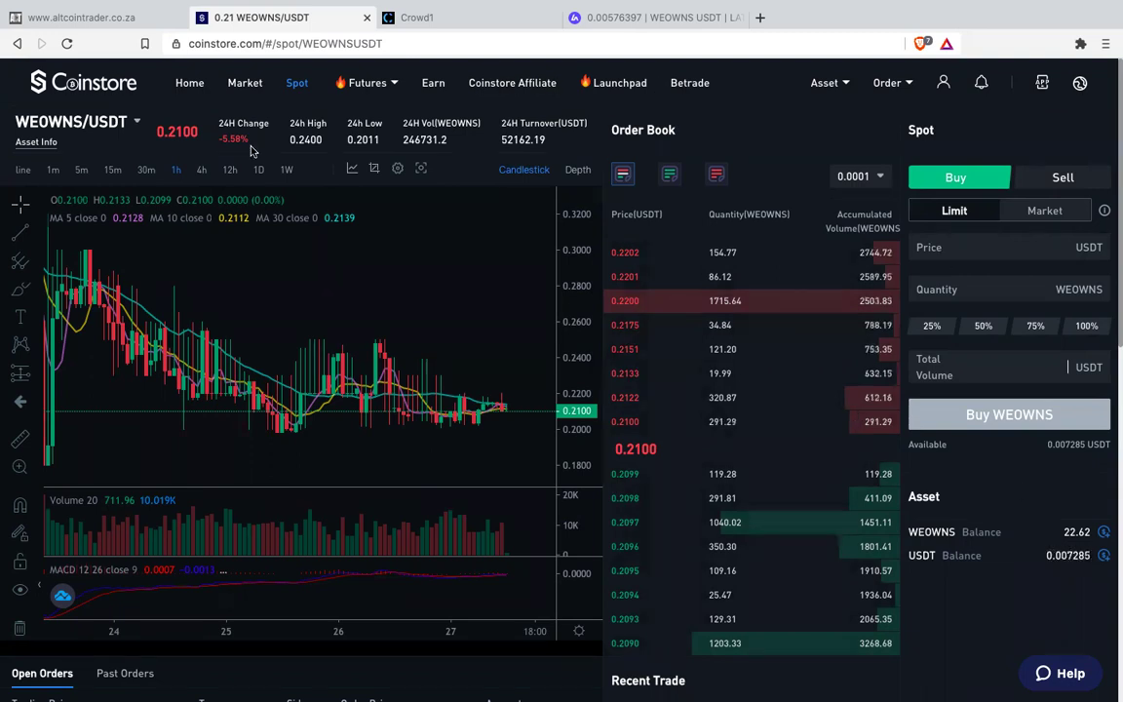
# Step: Open the spot market overview and search its trading pairs for xrp
pyautogui.click(137, 121)
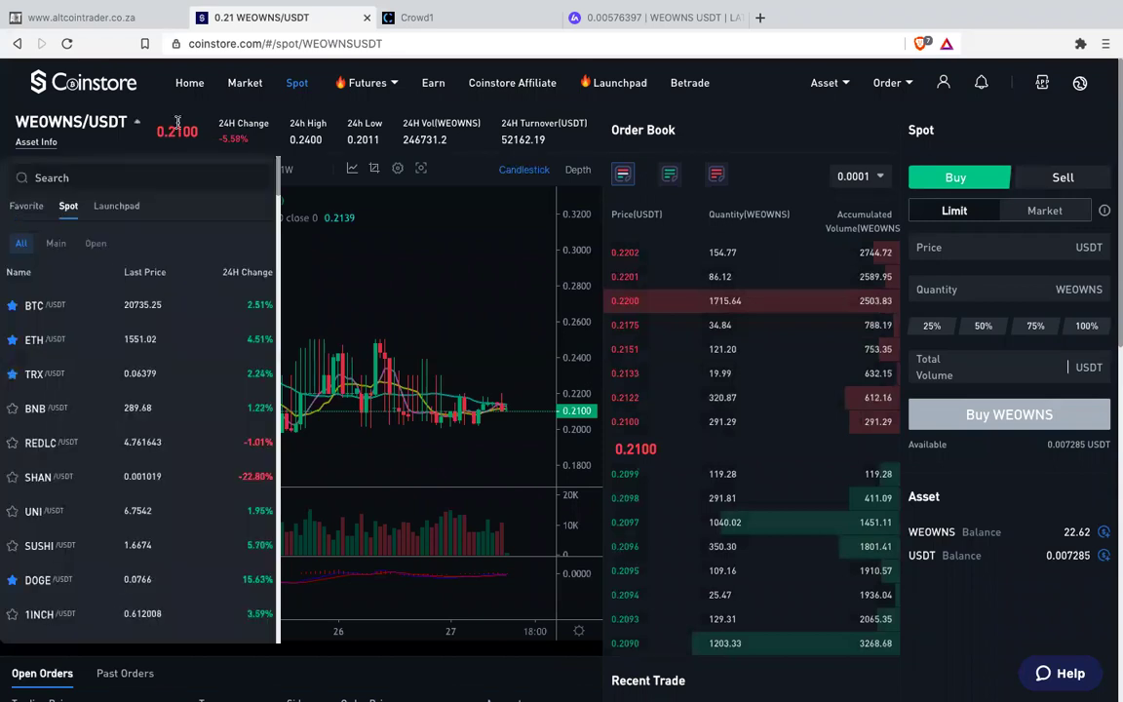
pyautogui.click(246, 85)
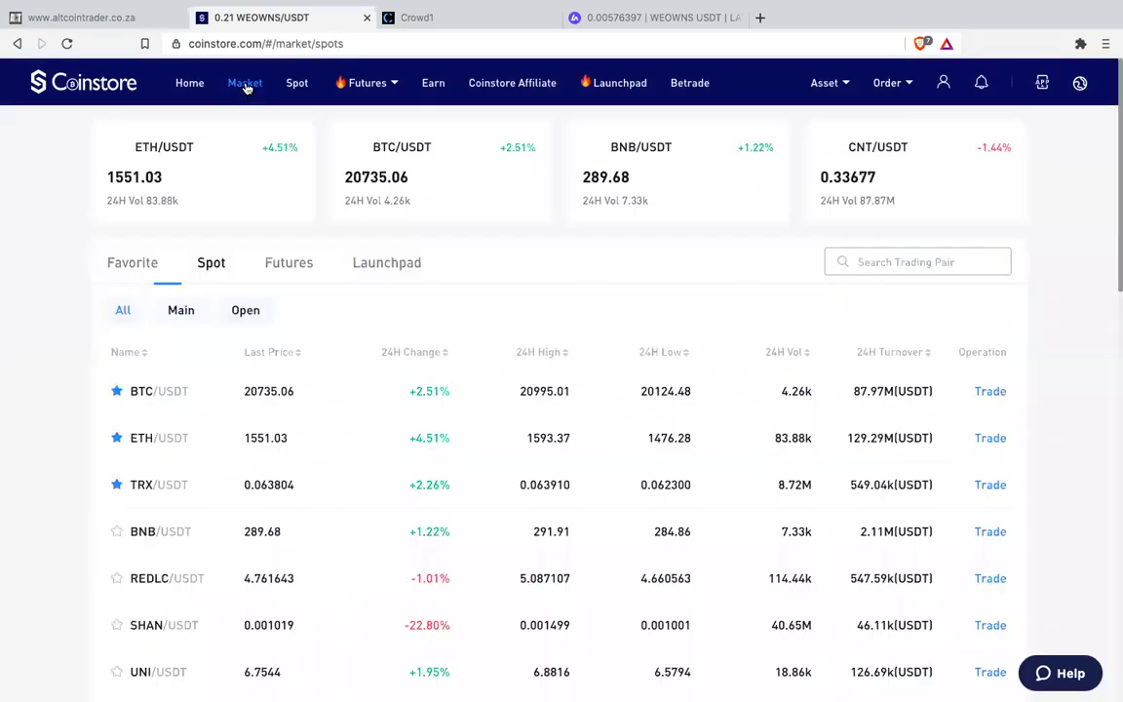
pyautogui.click(876, 255)
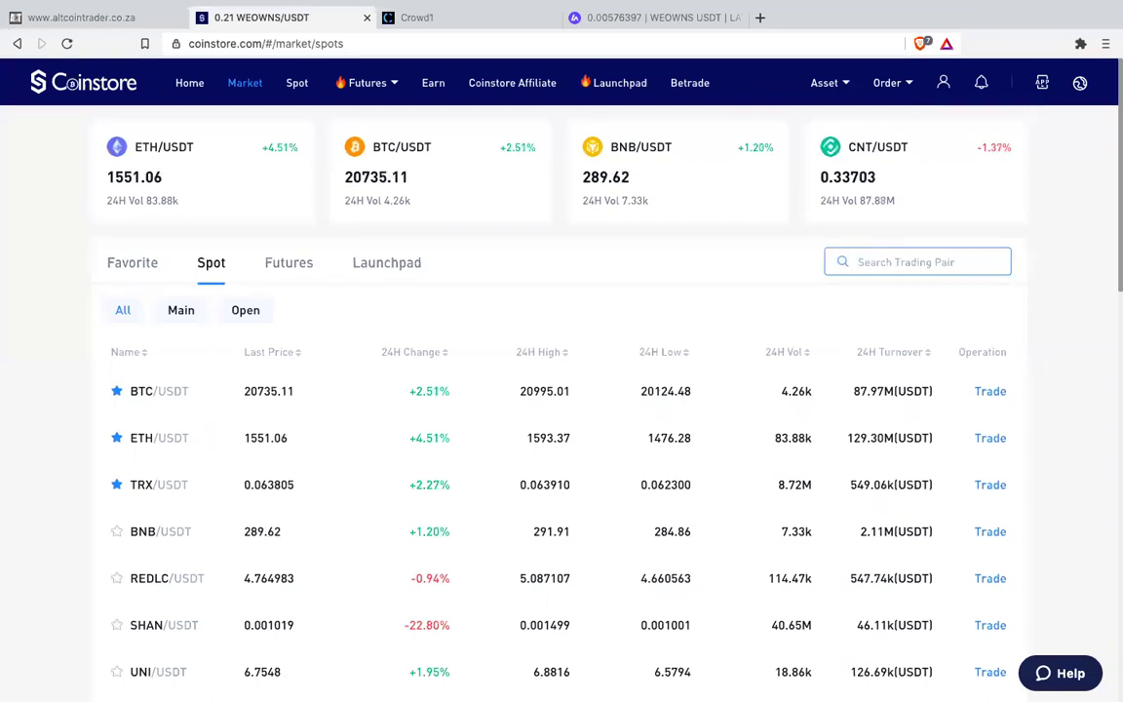
pyautogui.write('xrp')
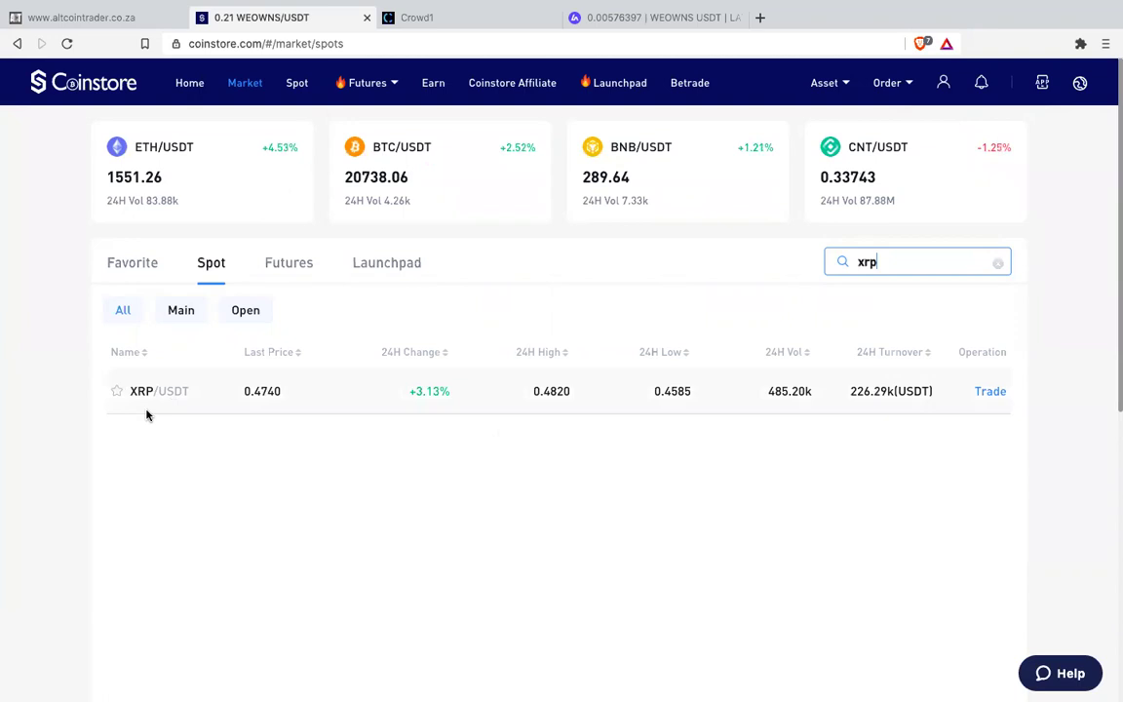
# Step: Open XRP/USDT trading and set up a market buy using 100% of the available USDT
pyautogui.click(992, 398)
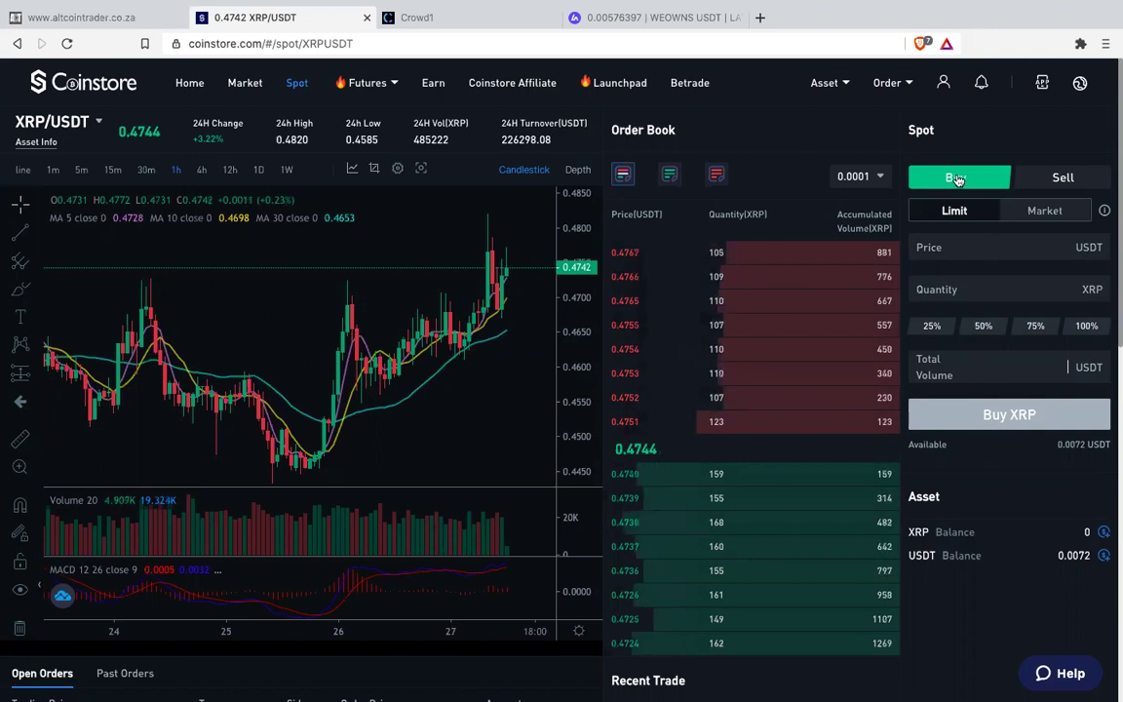
pyautogui.click(1041, 213)
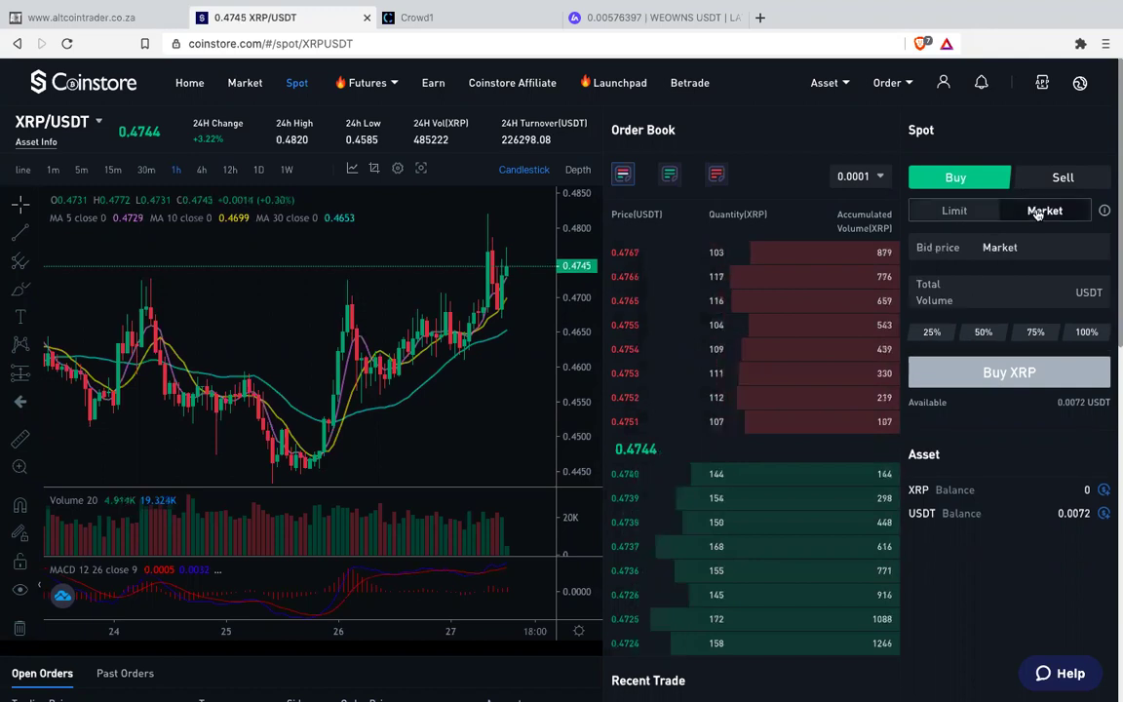
pyautogui.click(1085, 333)
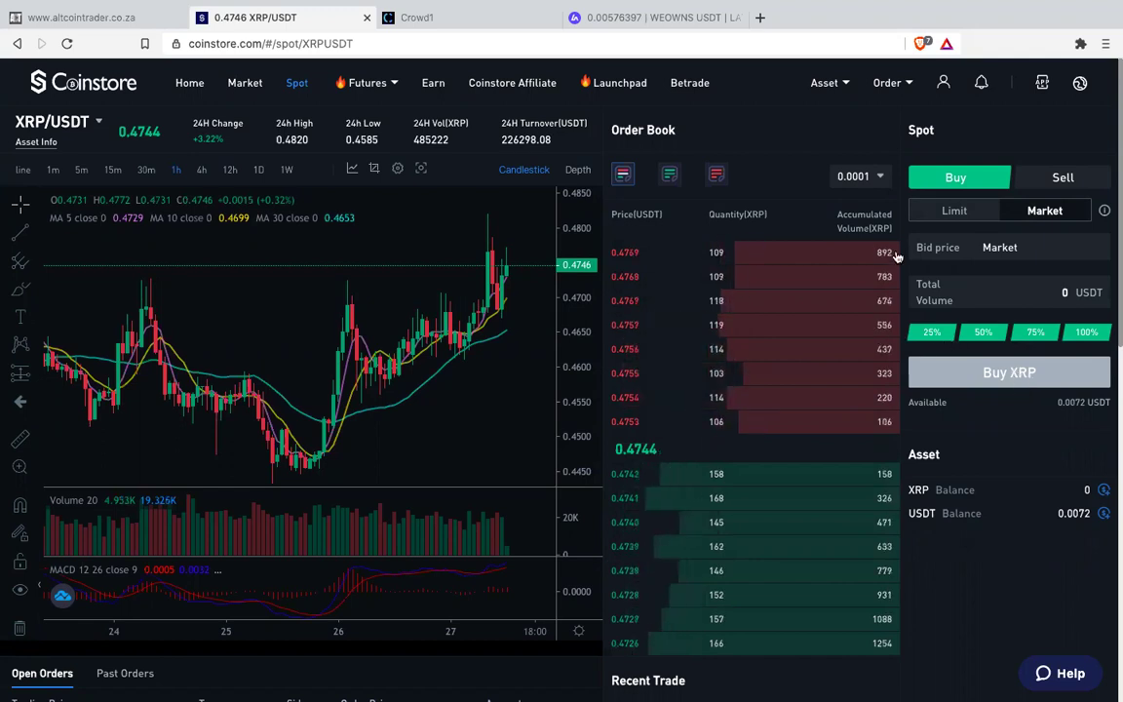
# Step: Open the withdrawal form from the asset overview and choose XRP as the coin to withdraw
pyautogui.click(827, 83)
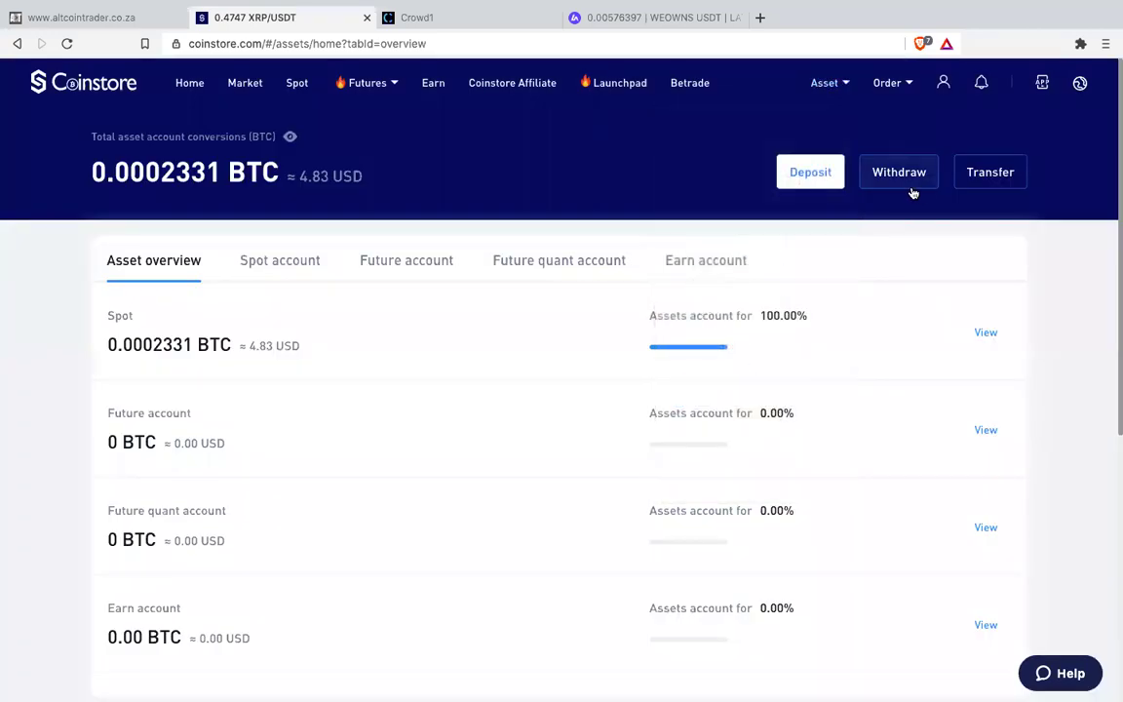
pyautogui.click(890, 175)
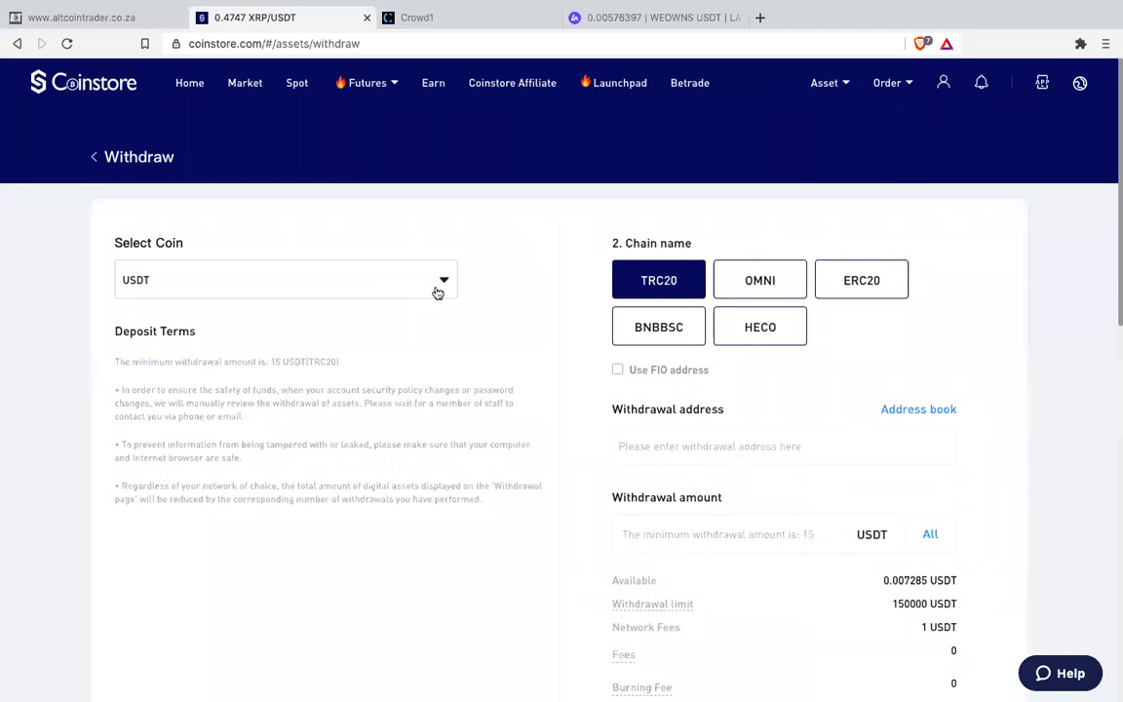
pyautogui.click(448, 282)
pyautogui.click(223, 349)
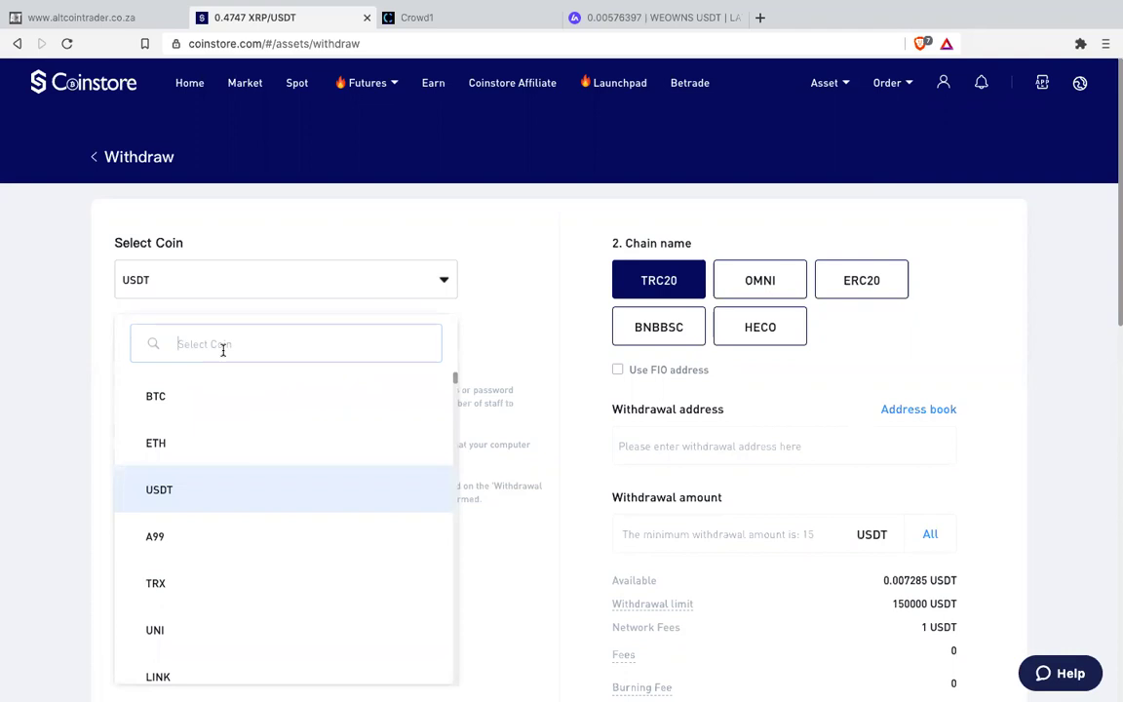
pyautogui.write('xrp')
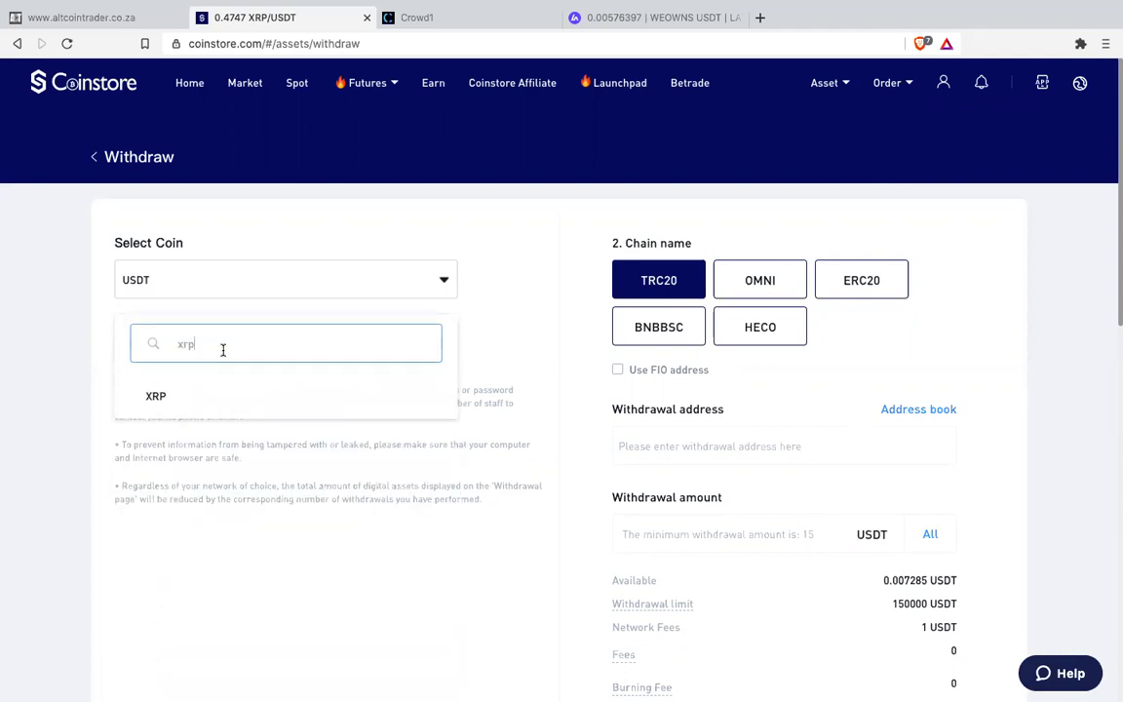
pyautogui.click(155, 395)
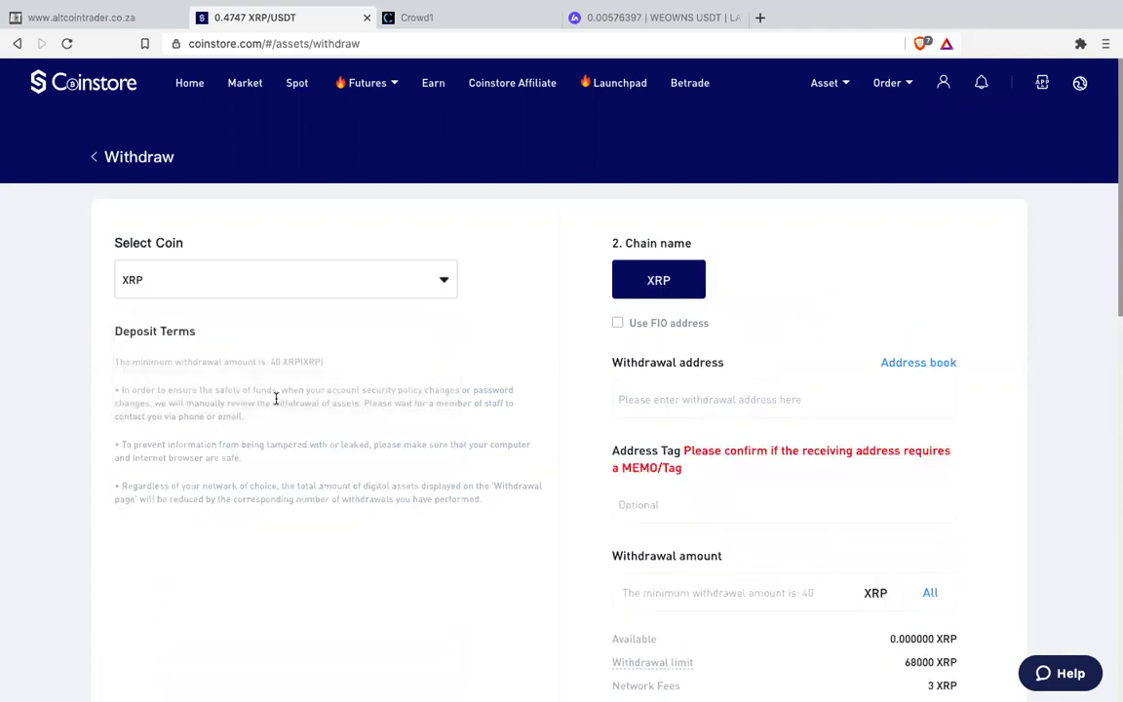
# Step: Review the XRP withdrawal form's address, address tag and amount fields, along with its limits and fees
pyautogui.click(659, 398)
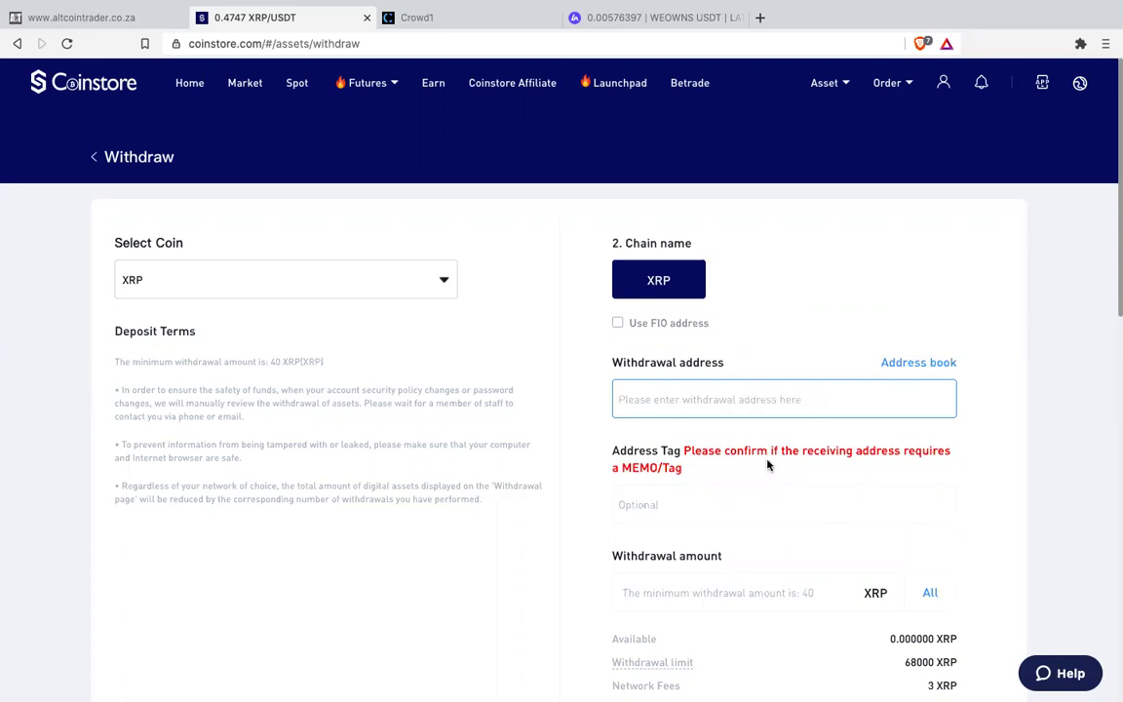
pyautogui.click(717, 499)
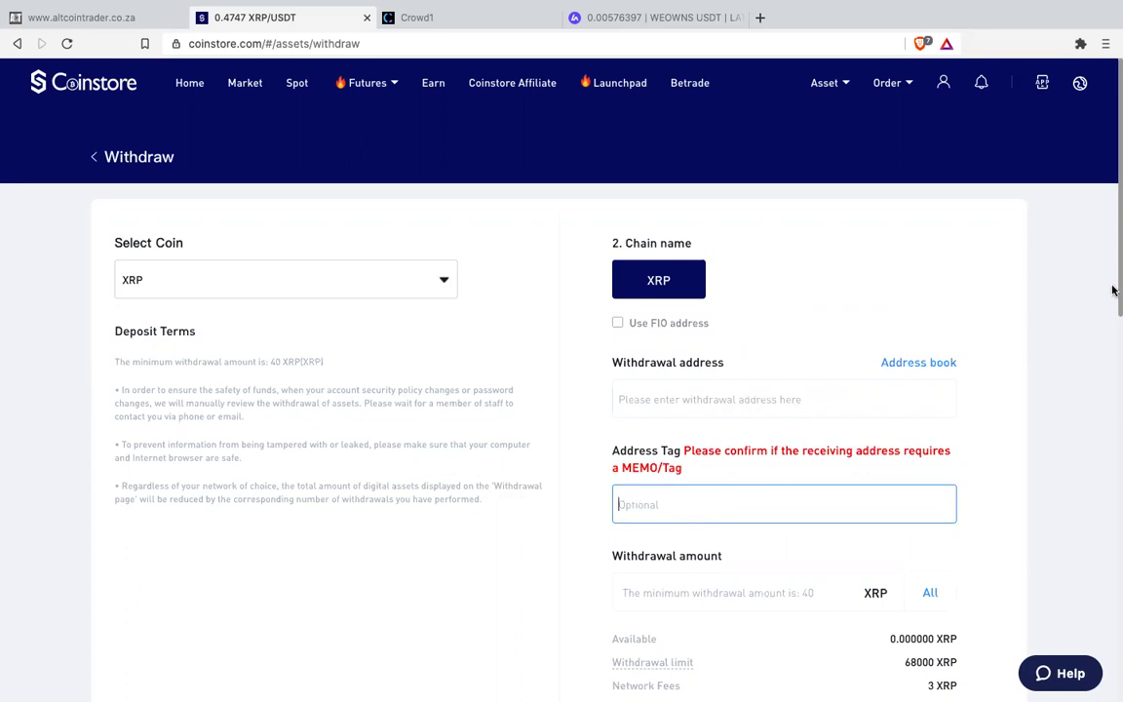
pyautogui.scroll(-3, 1114, 332)
pyautogui.click(751, 360)
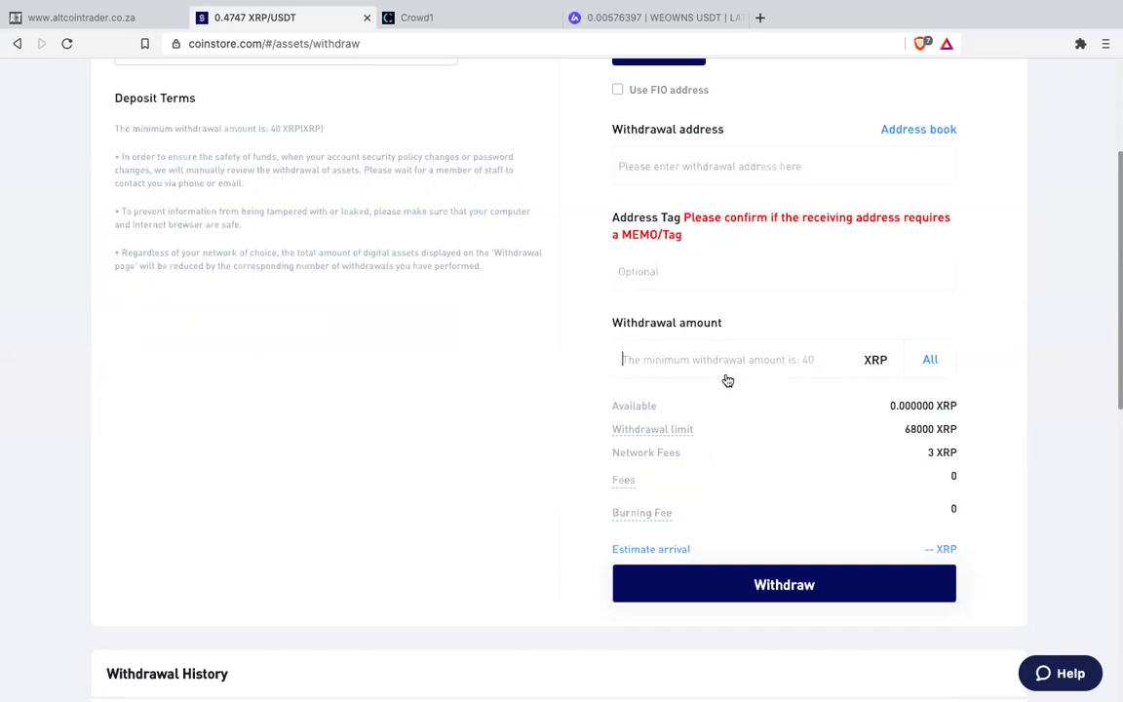
pyautogui.scroll(1, 1113, 213)
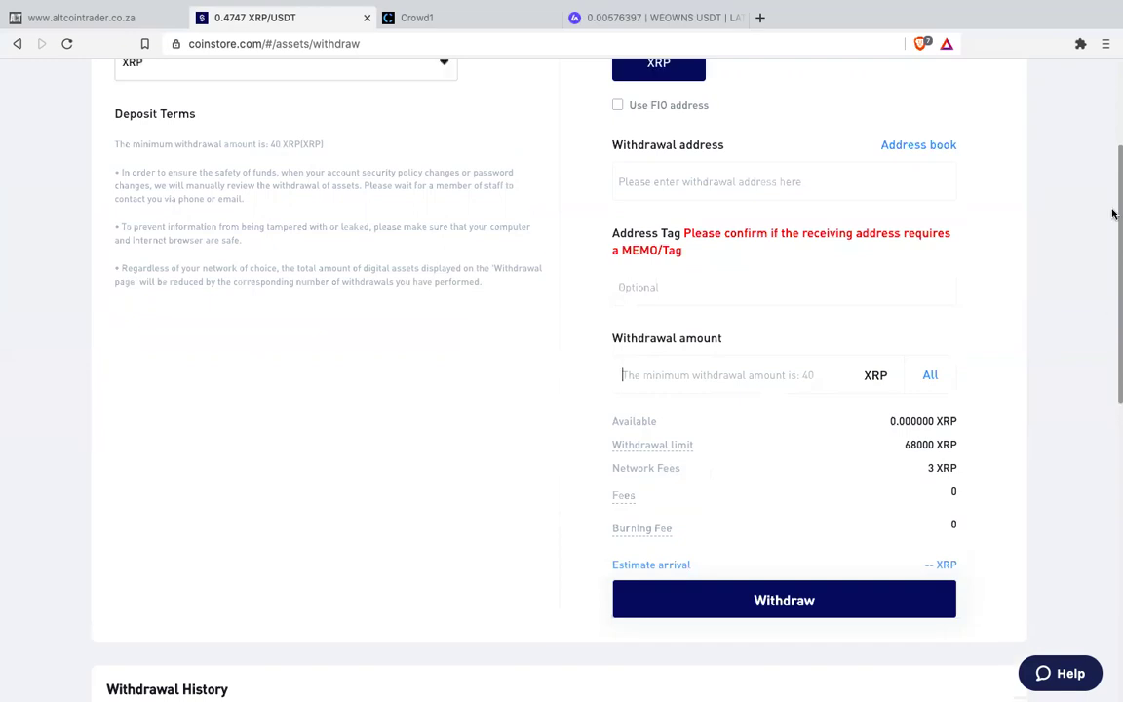
pyautogui.scroll(3, 1112, 212)
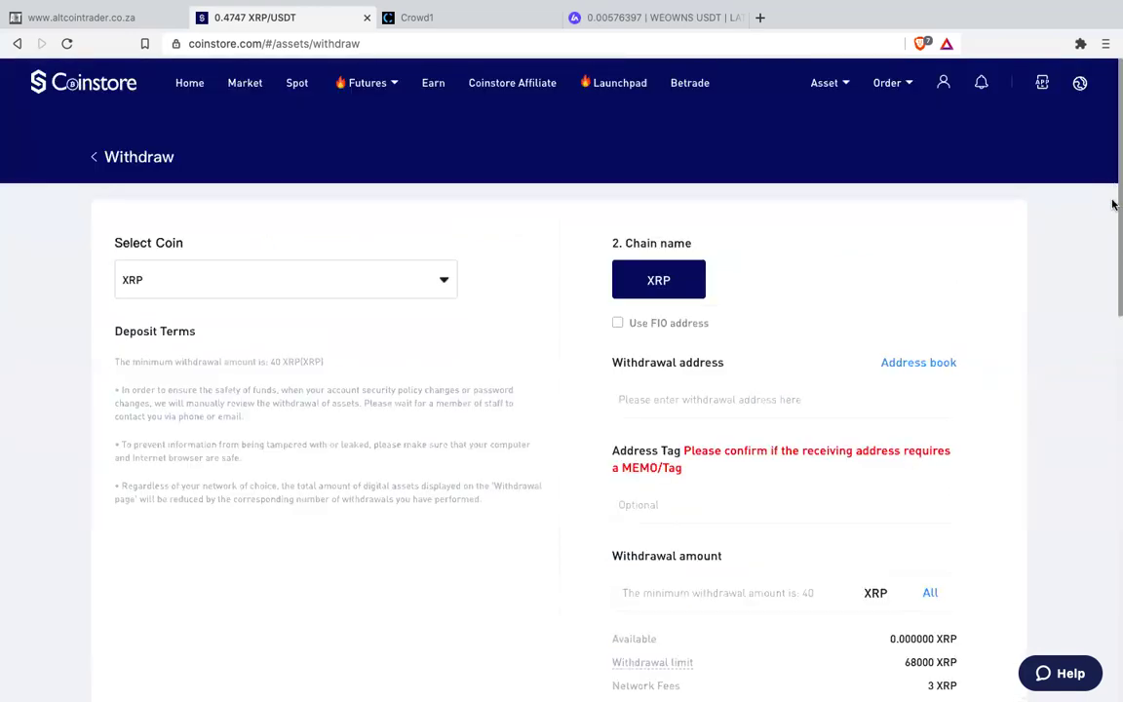
# Step: Return to the asset overview and search the spot account for trx
pyautogui.click(846, 87)
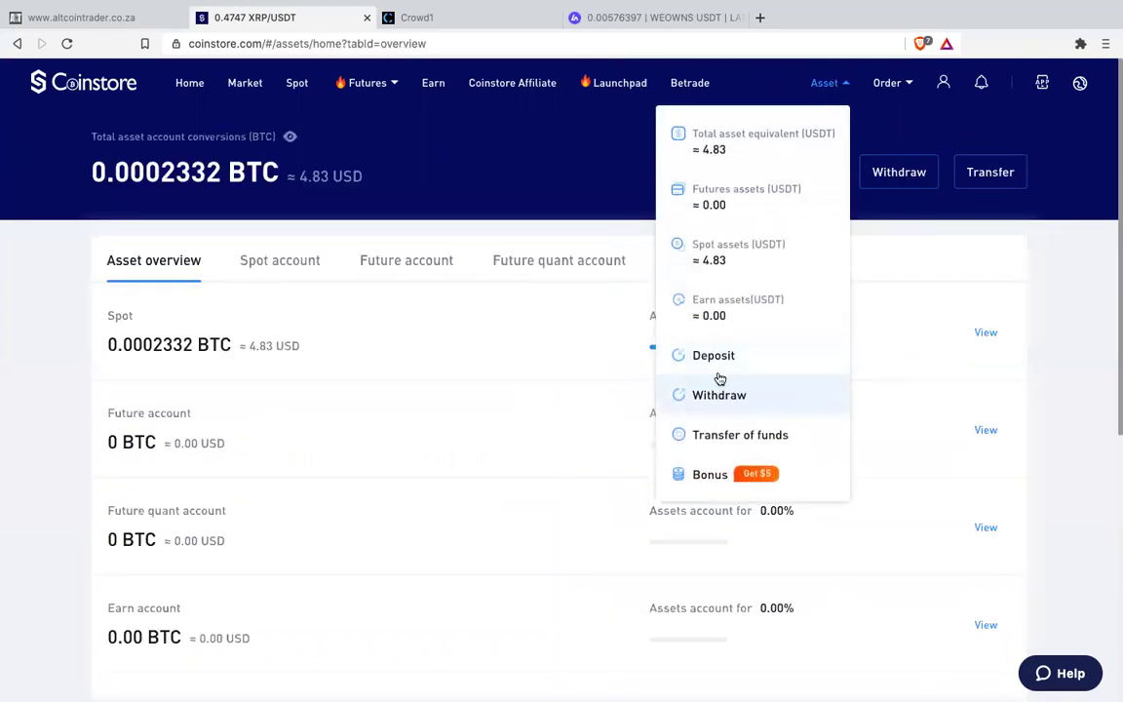
pyautogui.click(279, 256)
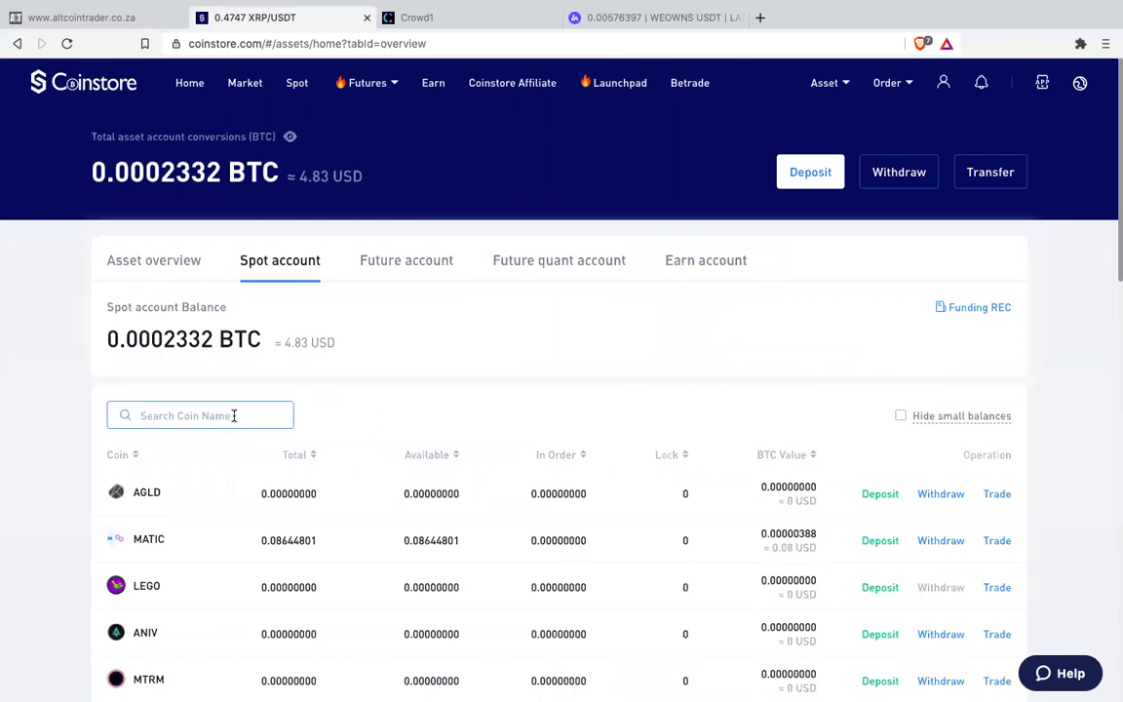
pyautogui.write('trx')
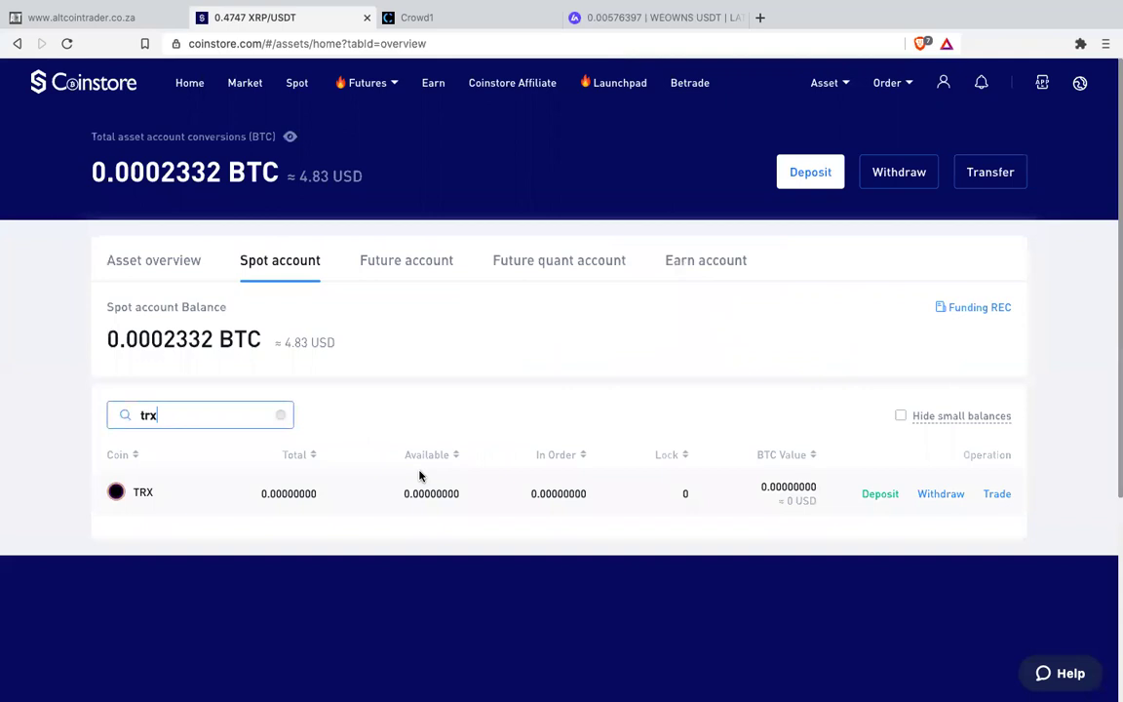
# Step: Open TRX/USDT trading and set up a market buy using 100% of the available USDT
pyautogui.click(983, 495)
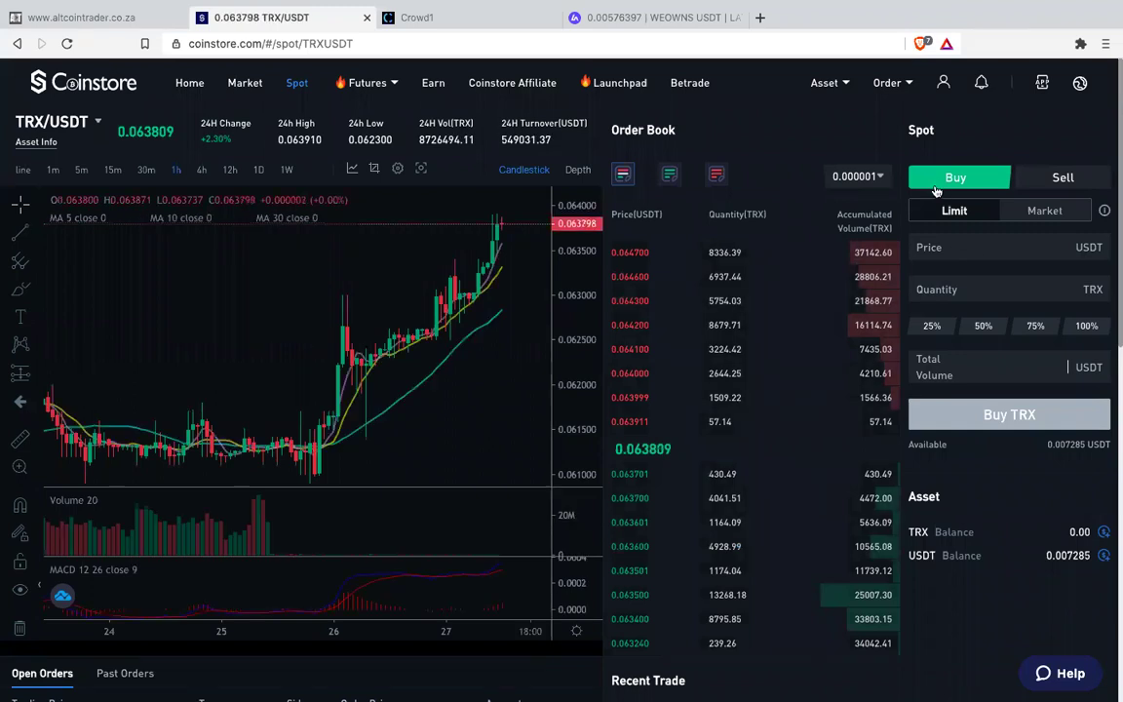
pyautogui.click(1046, 211)
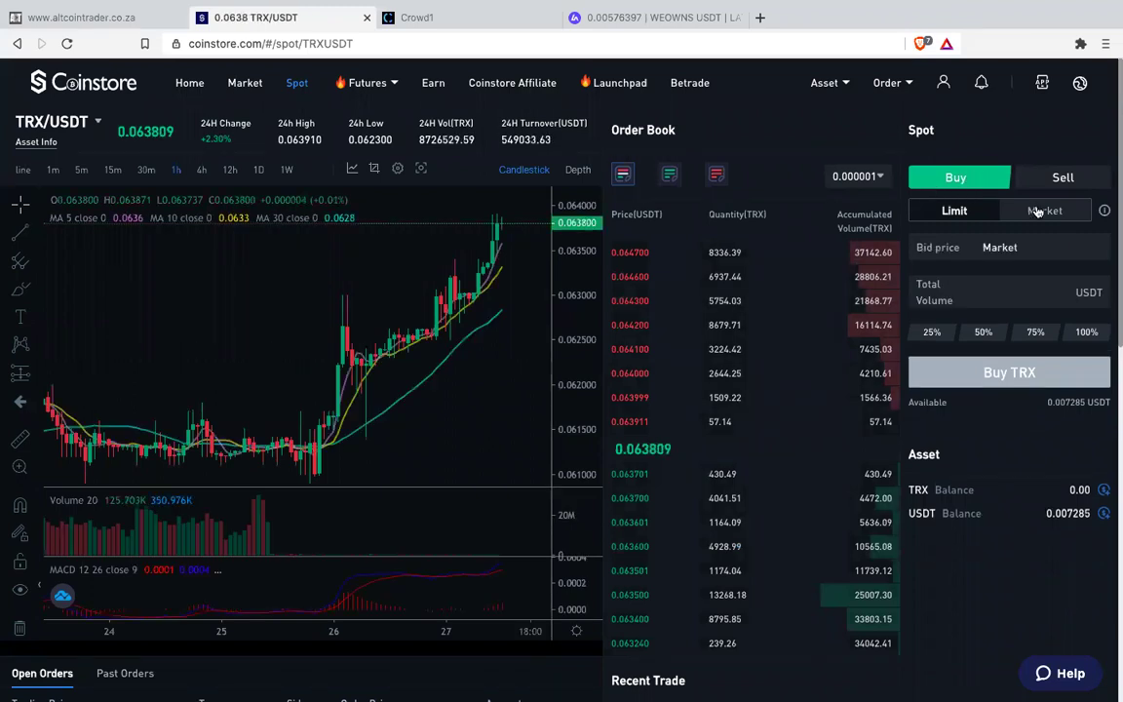
pyautogui.click(1086, 331)
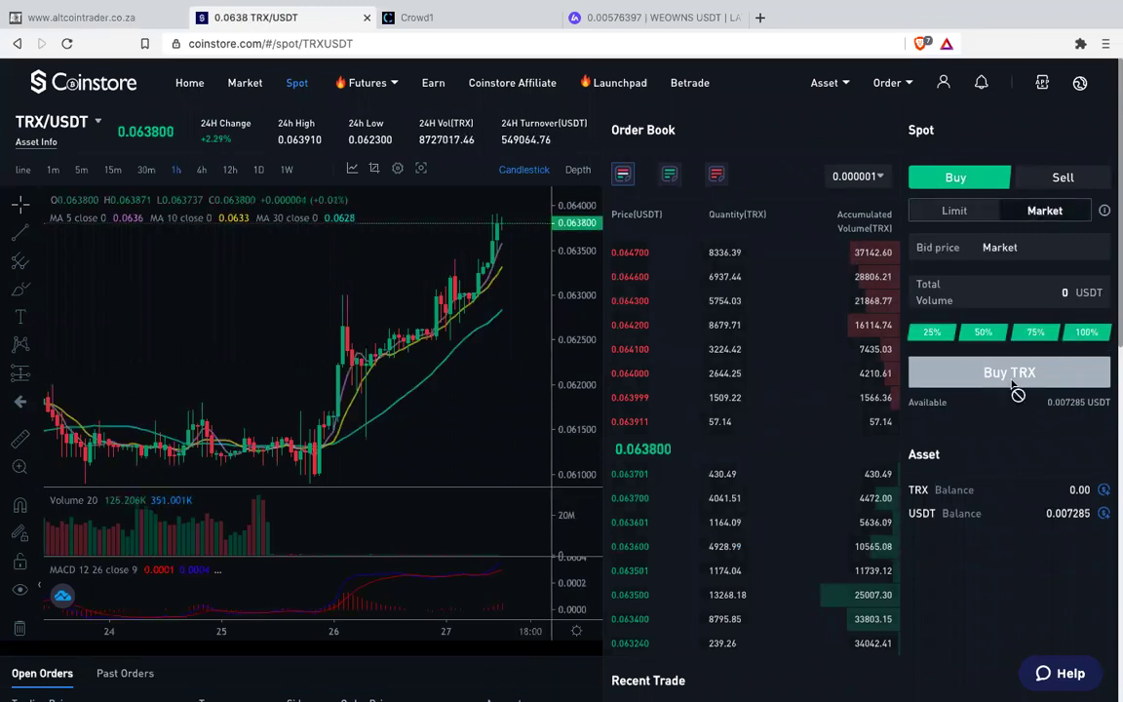
# Step: Open the withdrawal form, choose TRX as the coin to withdraw, and activate its withdrawal address field
pyautogui.click(840, 83)
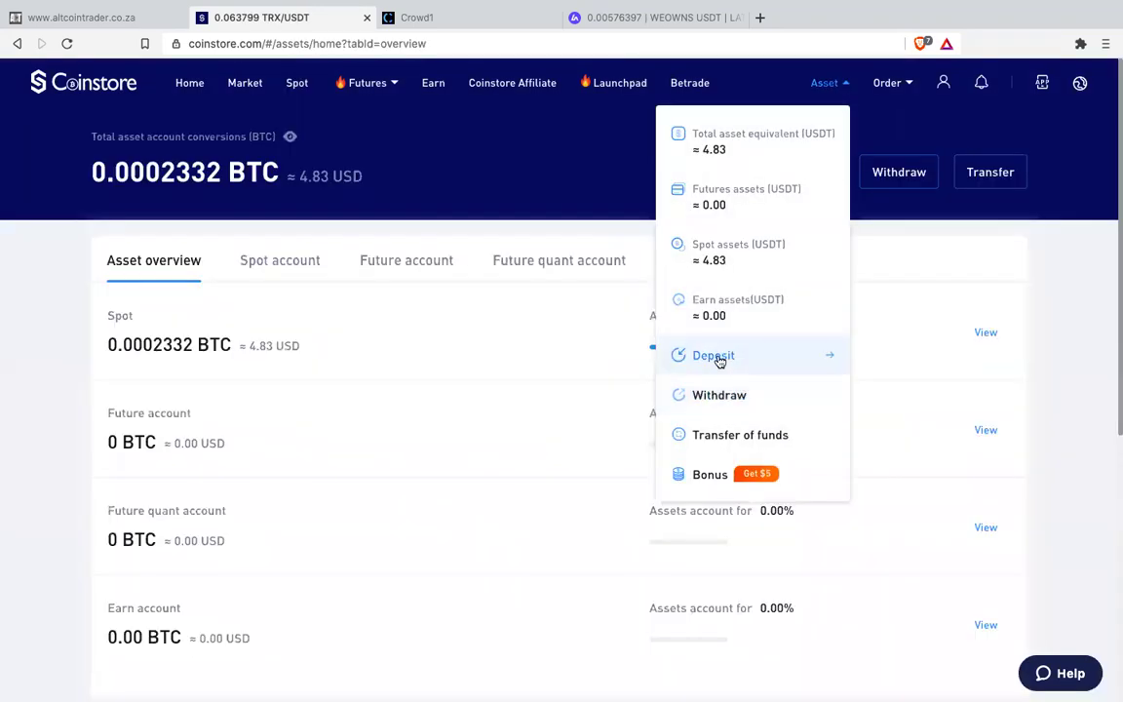
pyautogui.click(712, 396)
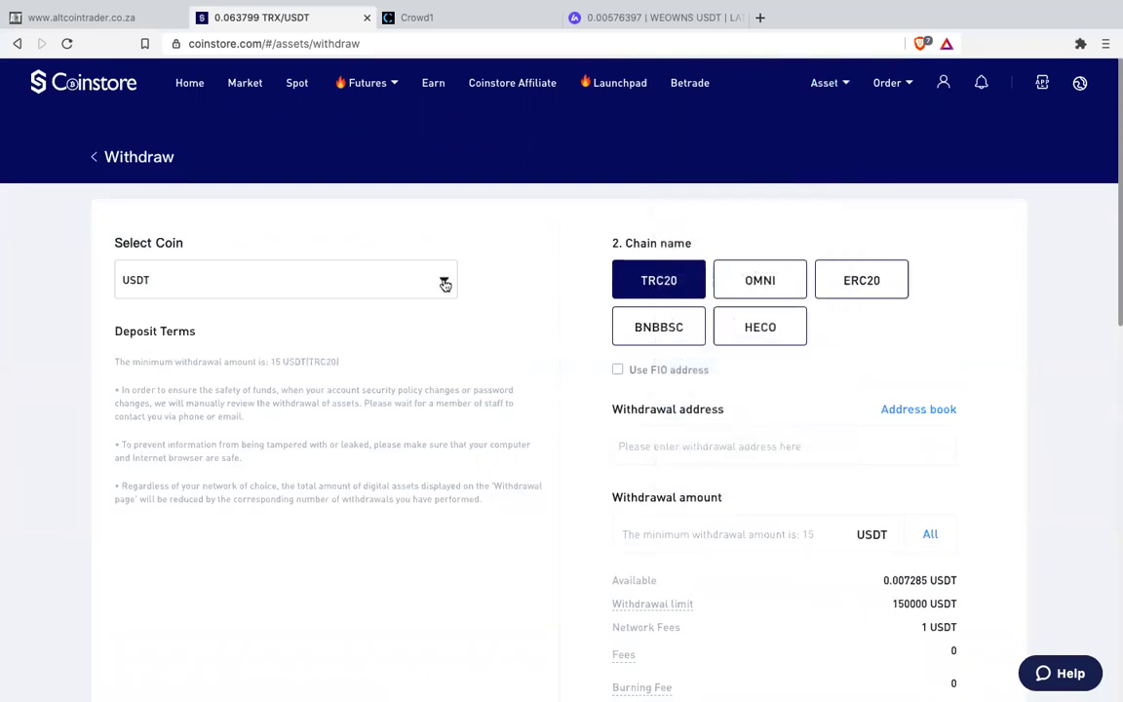
pyautogui.click(395, 280)
pyautogui.click(224, 344)
pyautogui.write('trx')
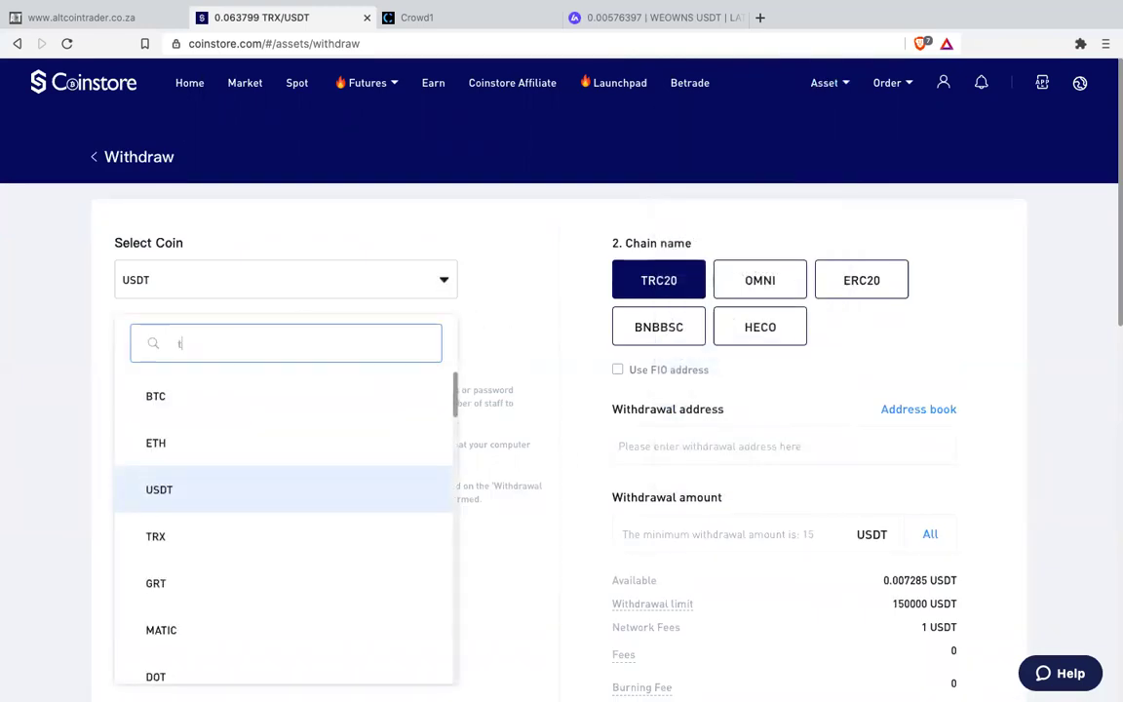
pyautogui.click(178, 404)
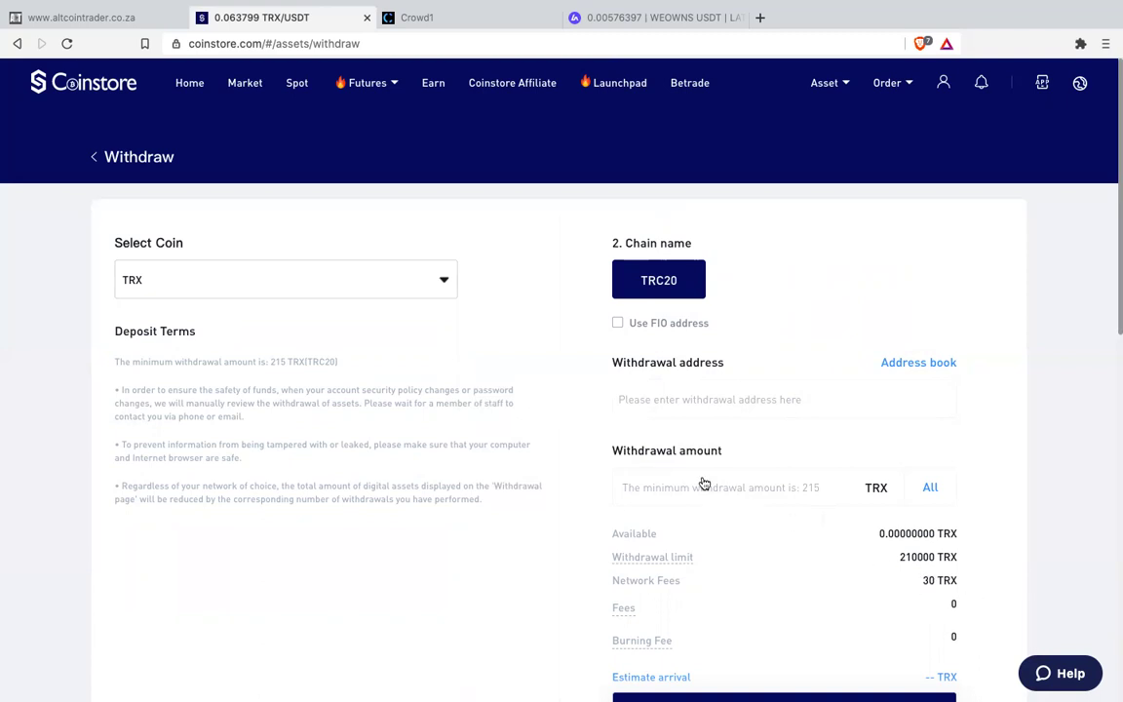
pyautogui.click(647, 403)
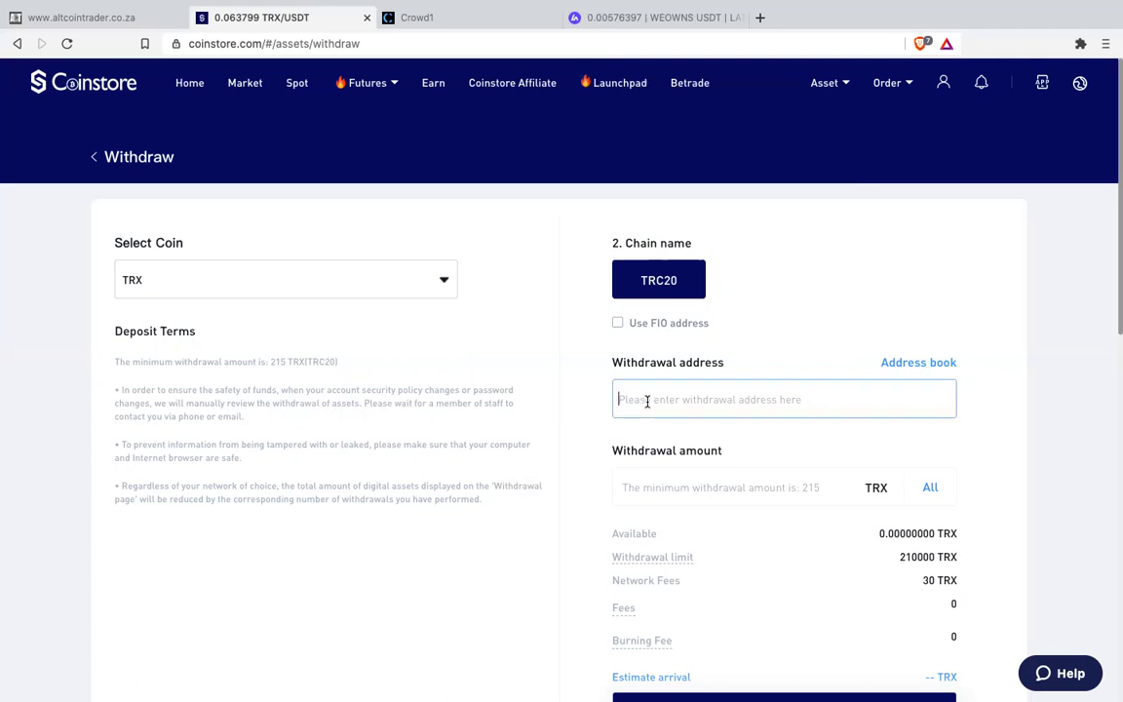
# Step: Activate the withdrawal amount field of the TRX withdrawal form and bring up the asset options
pyautogui.click(661, 489)
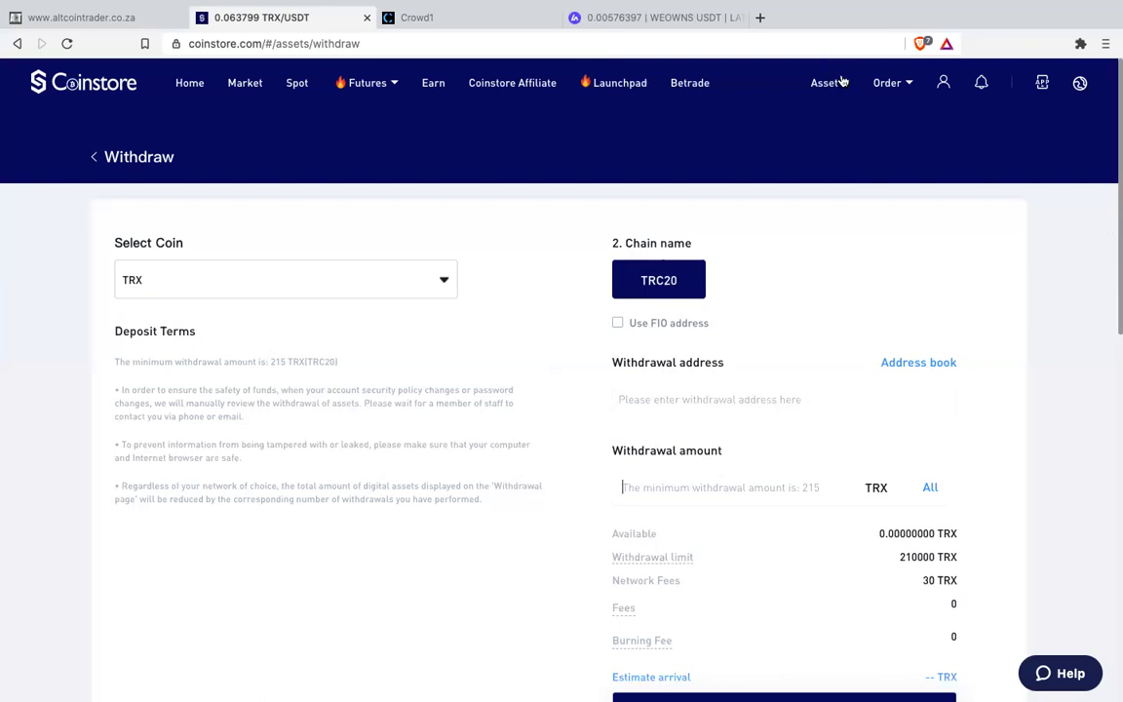
pyautogui.moveTo(840, 83)
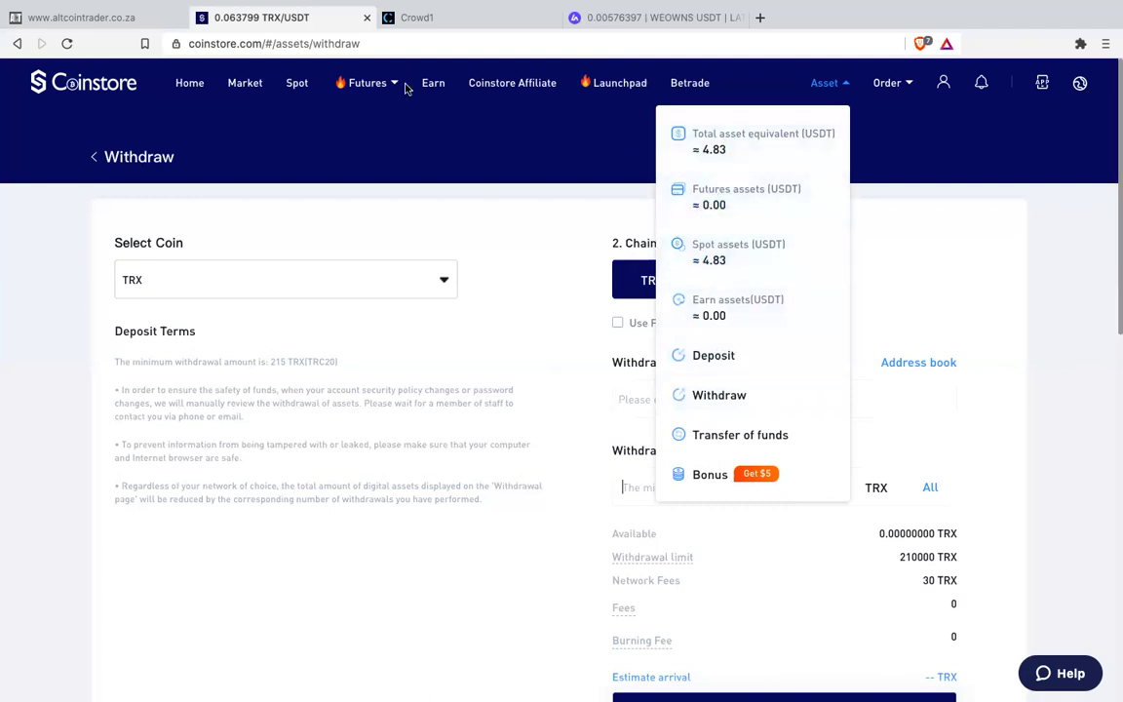
# Step: Search the spot market for trx to open TRX/USDT trading, and expand the list of trading pairs
pyautogui.click(239, 87)
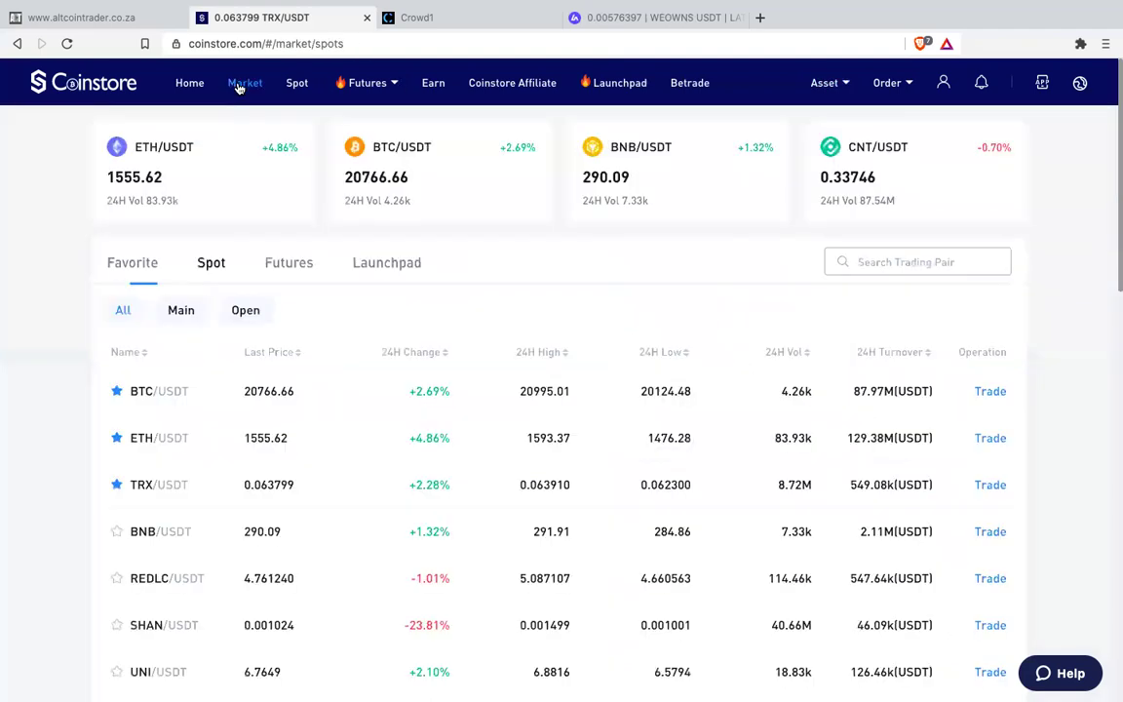
pyautogui.click(861, 261)
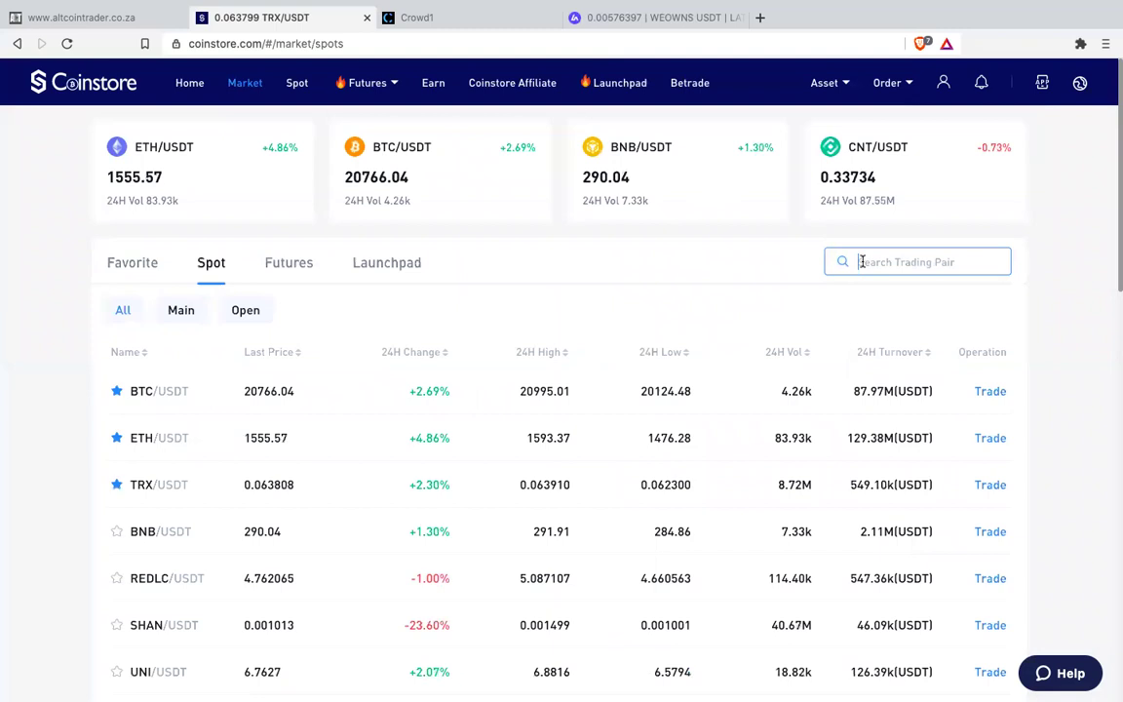
pyautogui.write('trx')
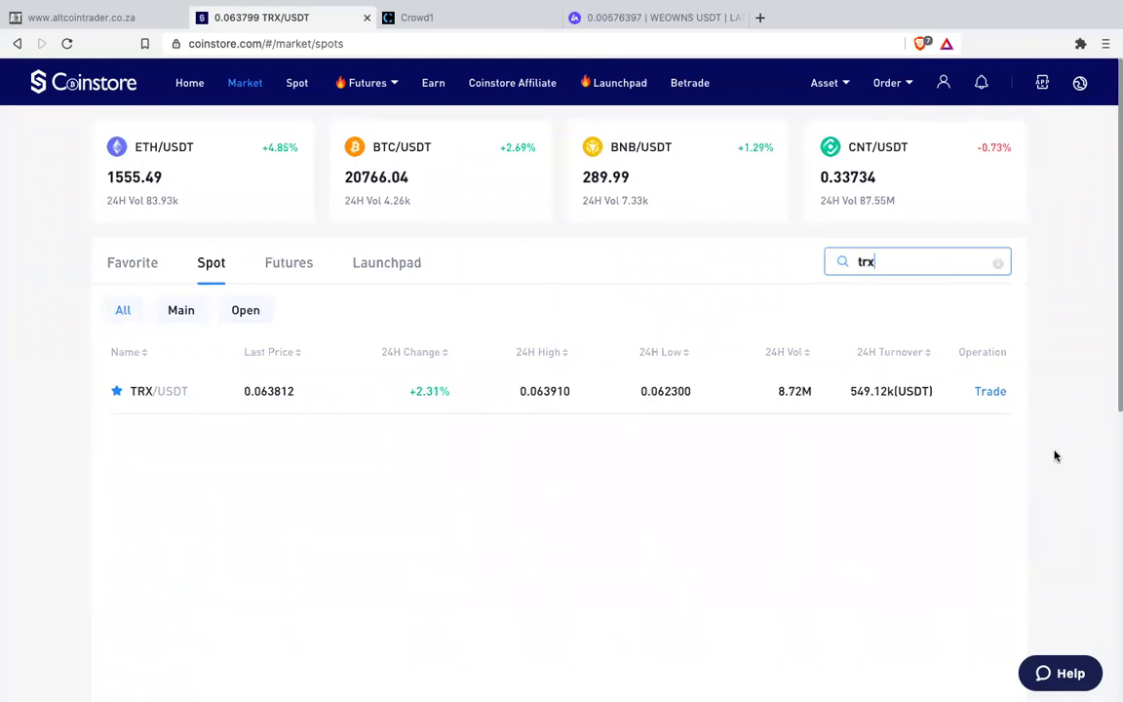
pyautogui.click(987, 392)
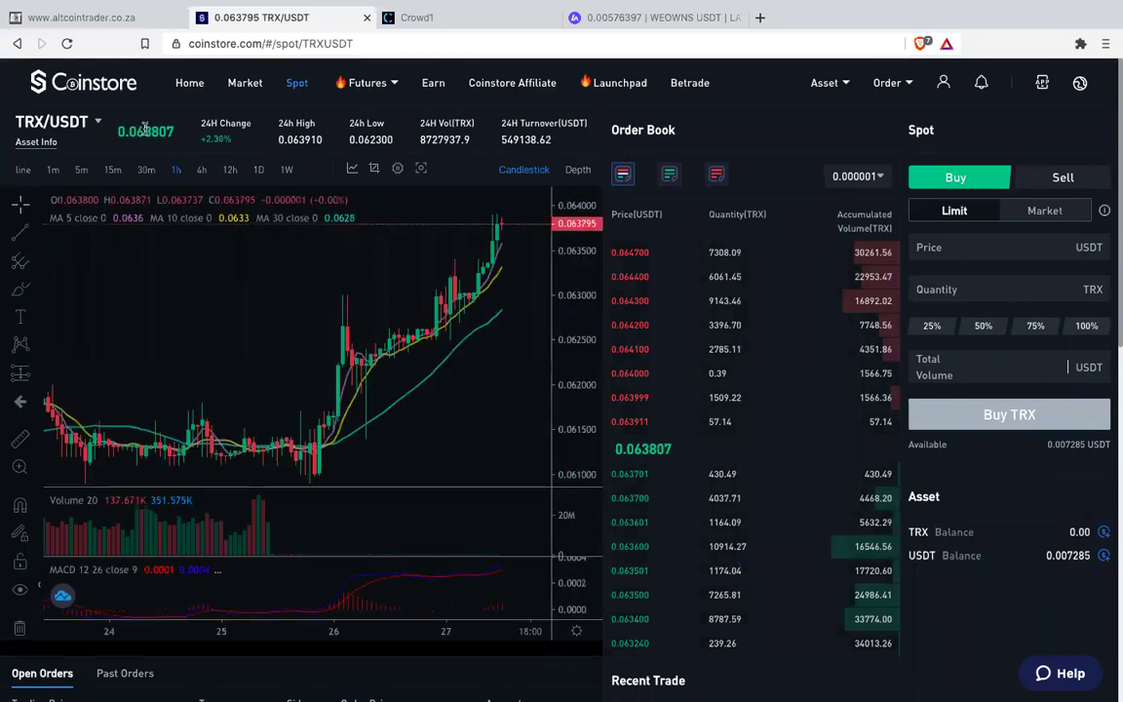
pyautogui.click(93, 122)
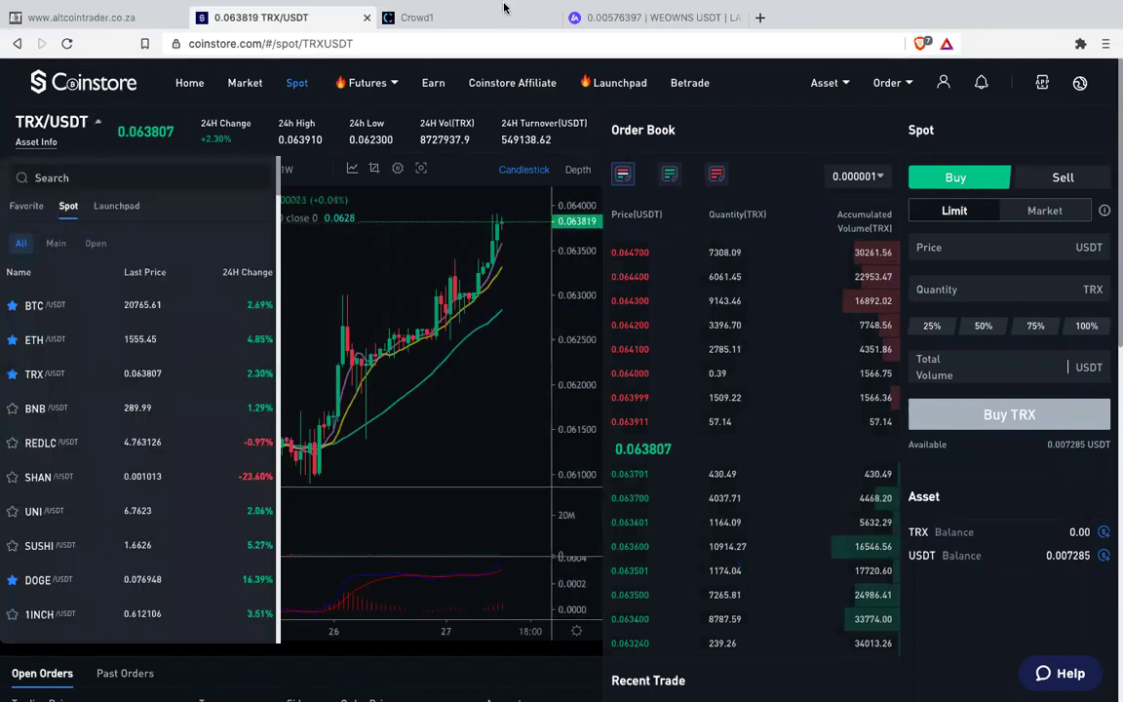
pyautogui.moveTo(659, 36)
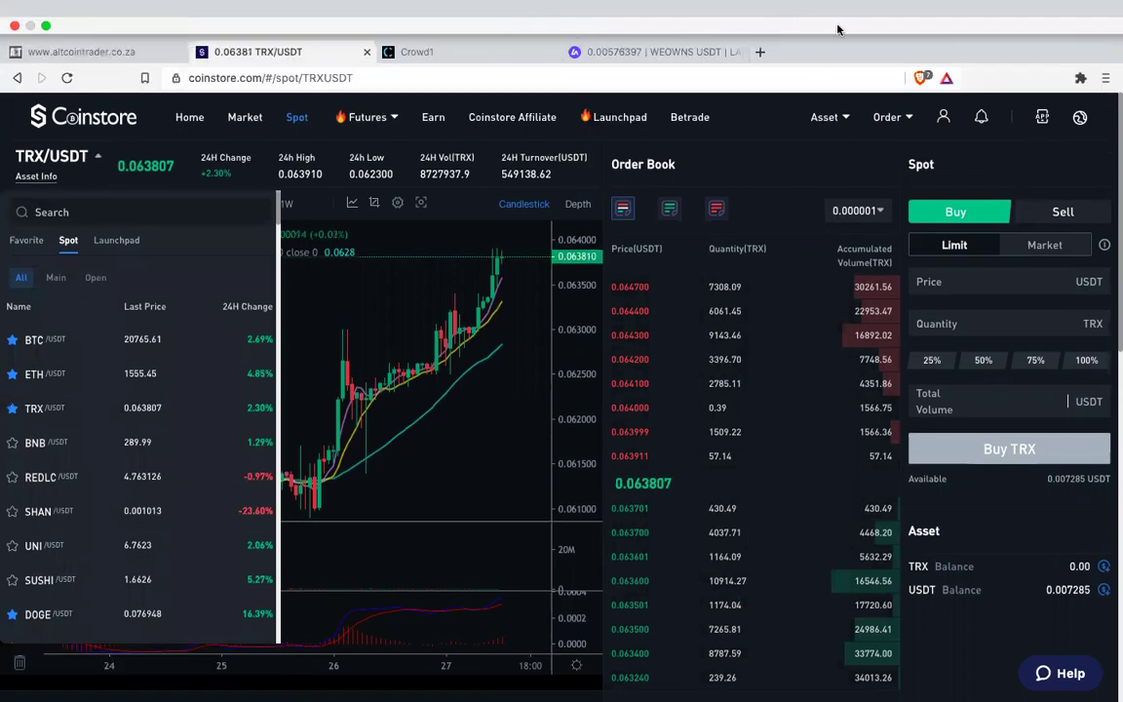